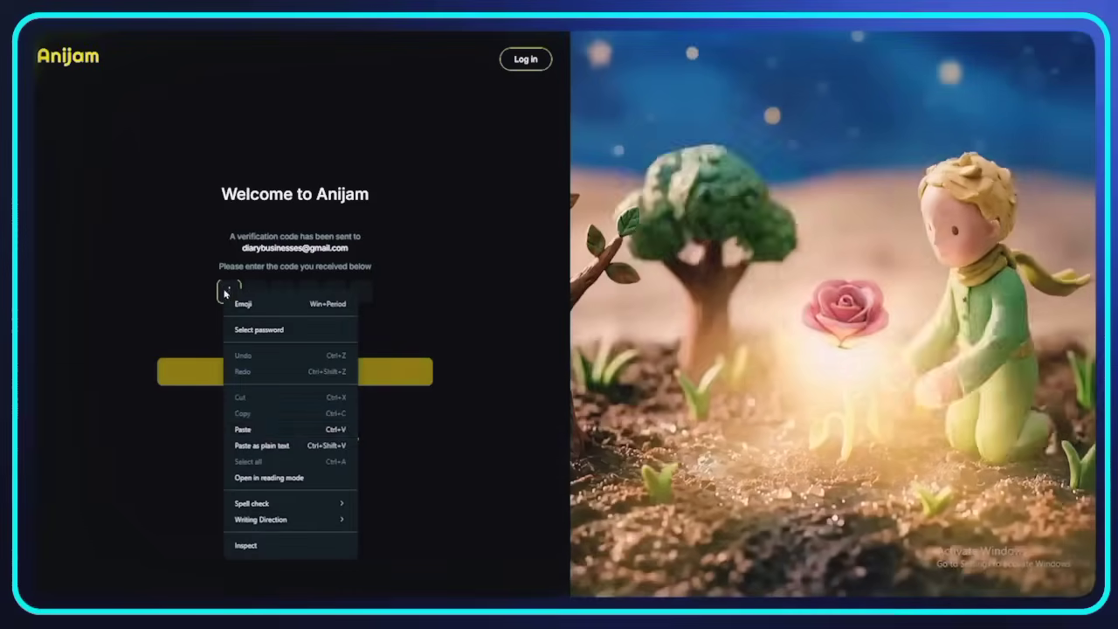
- Paste the e-mailed verification code to sign in to Anijam, and claim the daily check-in video credits
click(262, 424)
click(292, 372)
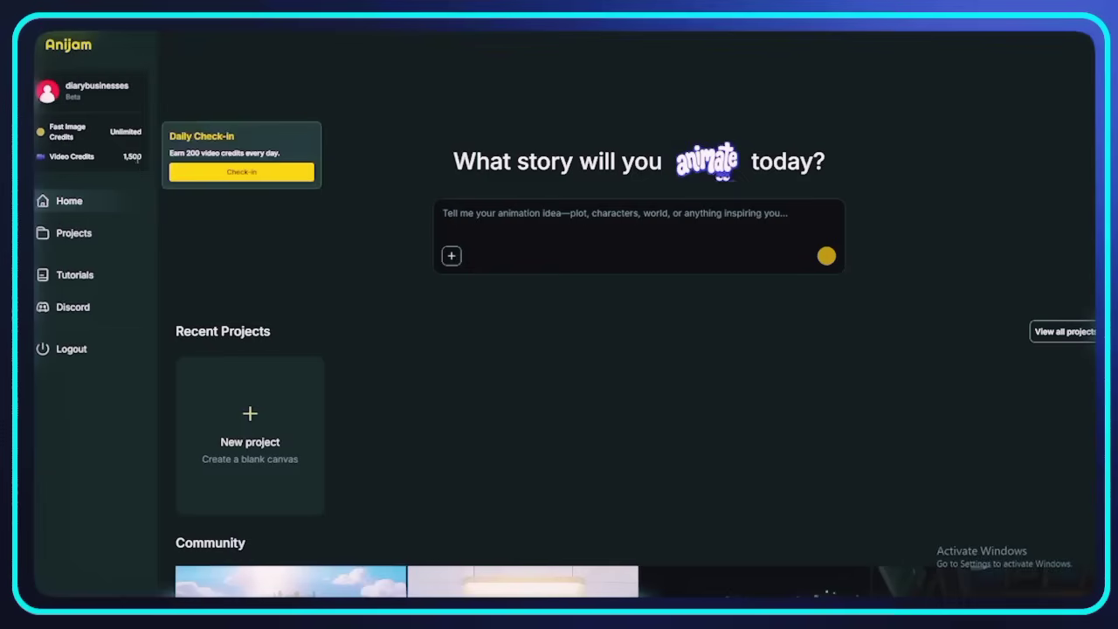
mouse_move(125, 165)
click(225, 174)
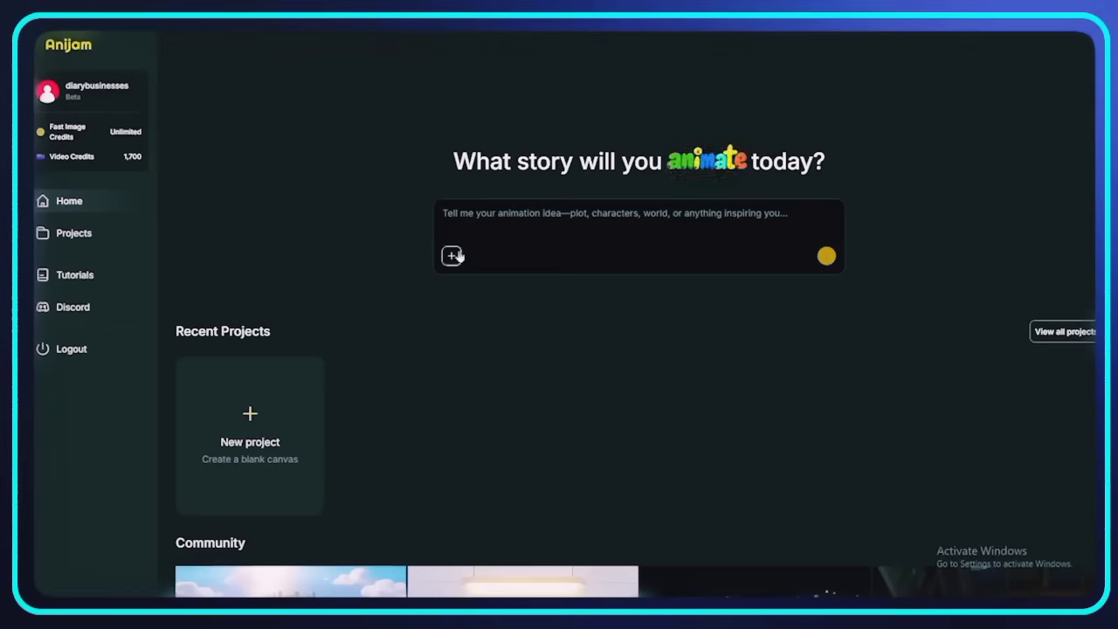
- Switch to the Google Docs document and copy the Love Battle master prompt text from the Story Title line onward
click(463, 213)
key(alt+Tab)
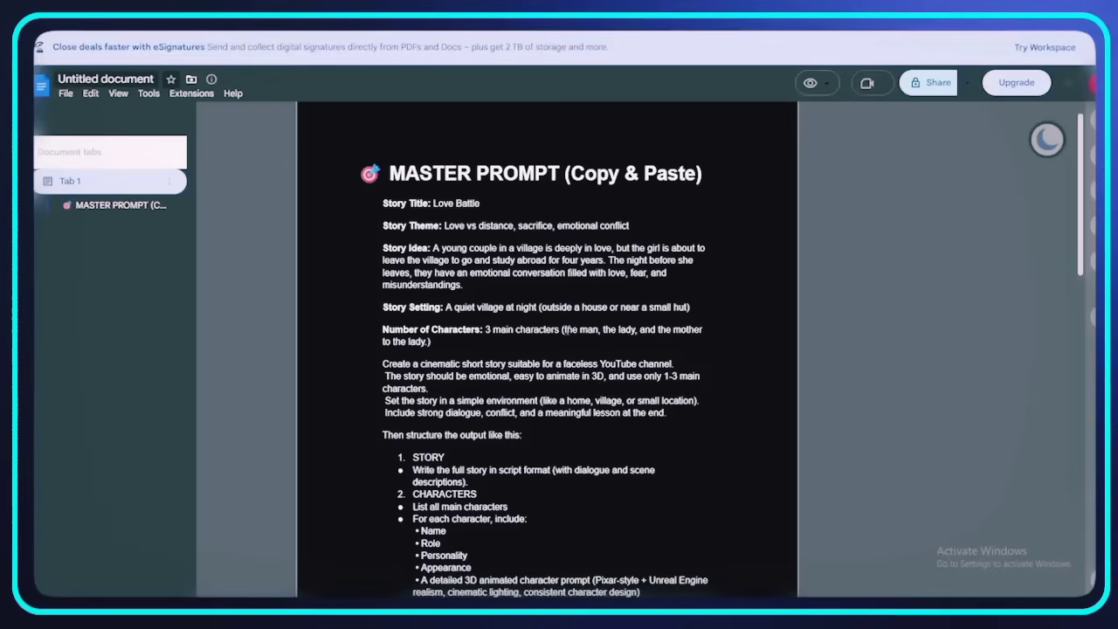
scroll(566, 330, down, 5)
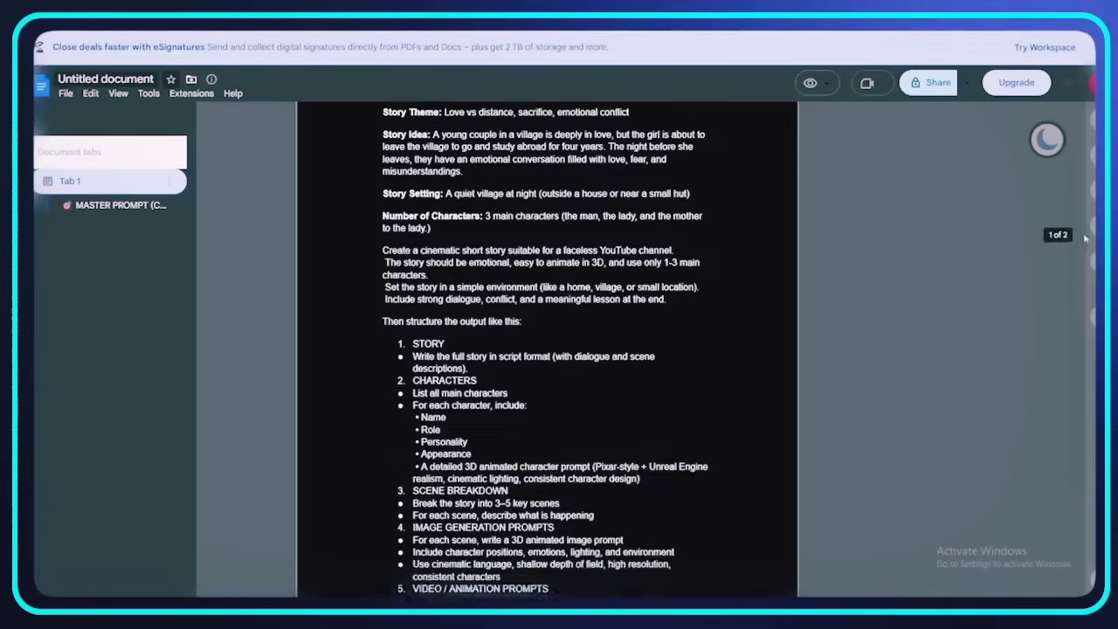
scroll(1086, 339, up, 5)
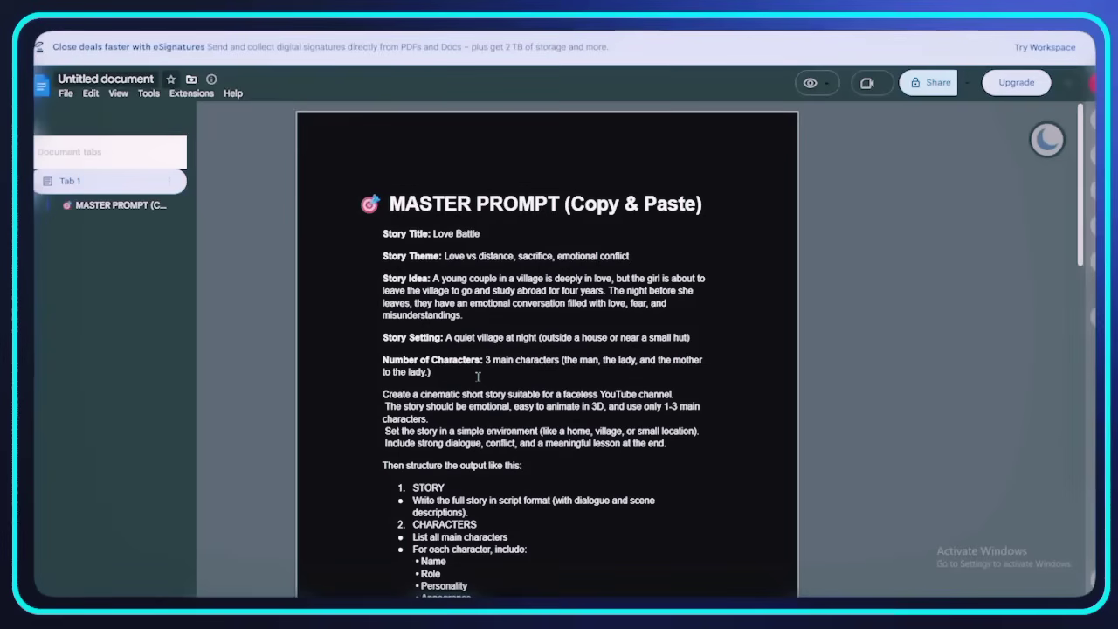
drag(382, 234, 442, 207)
right_click(442, 206)
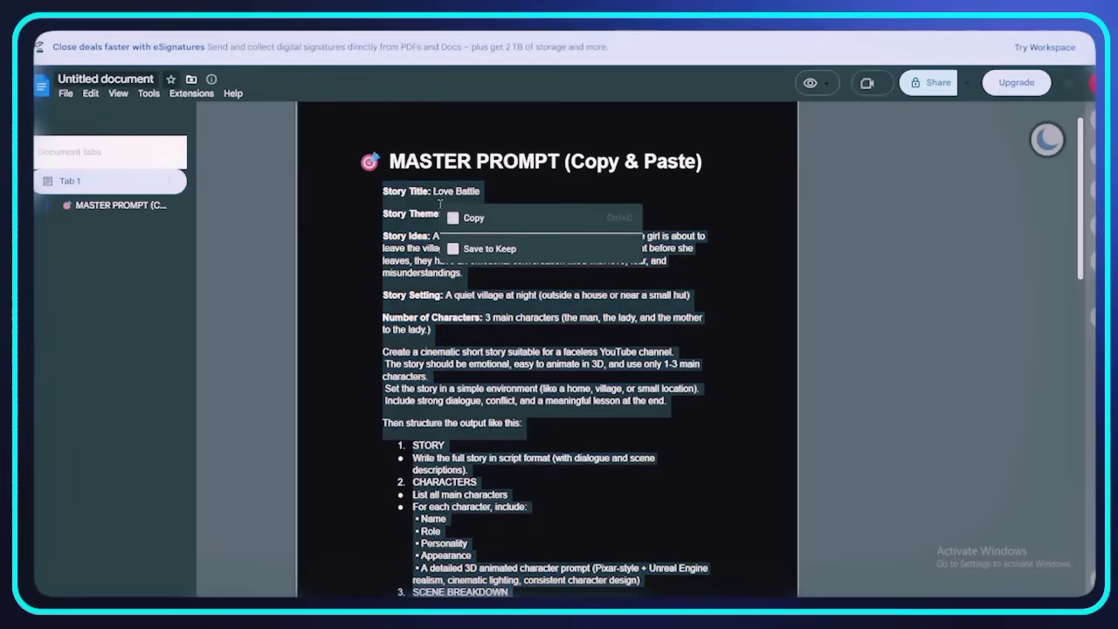
click(472, 218)
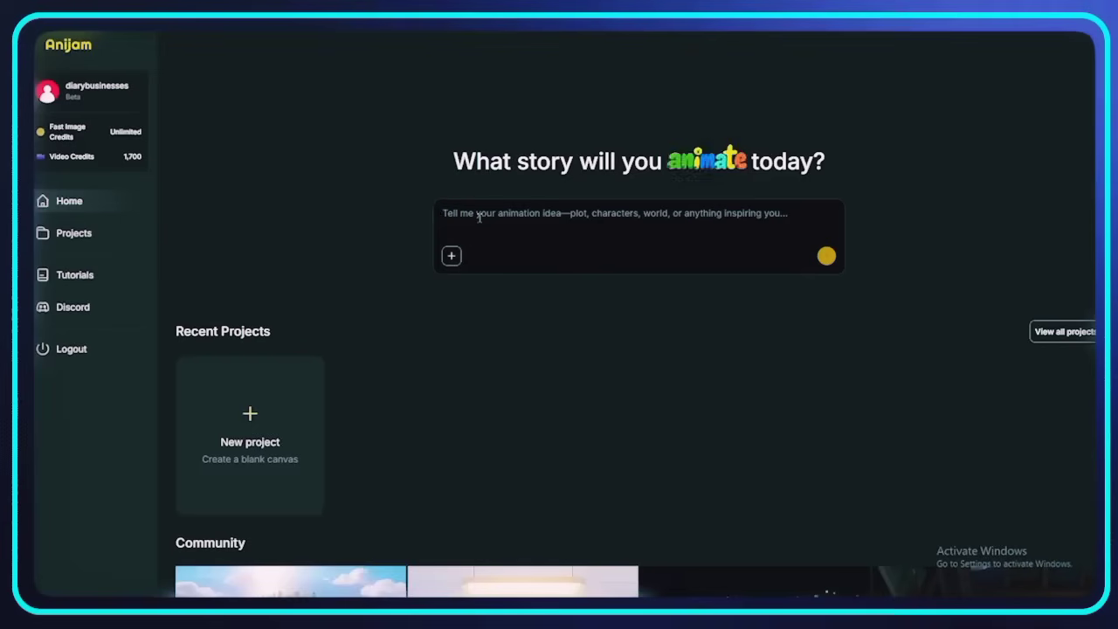
- Switch back to Anijam, paste the copied master prompt as the animation idea and submit it
click(479, 217)
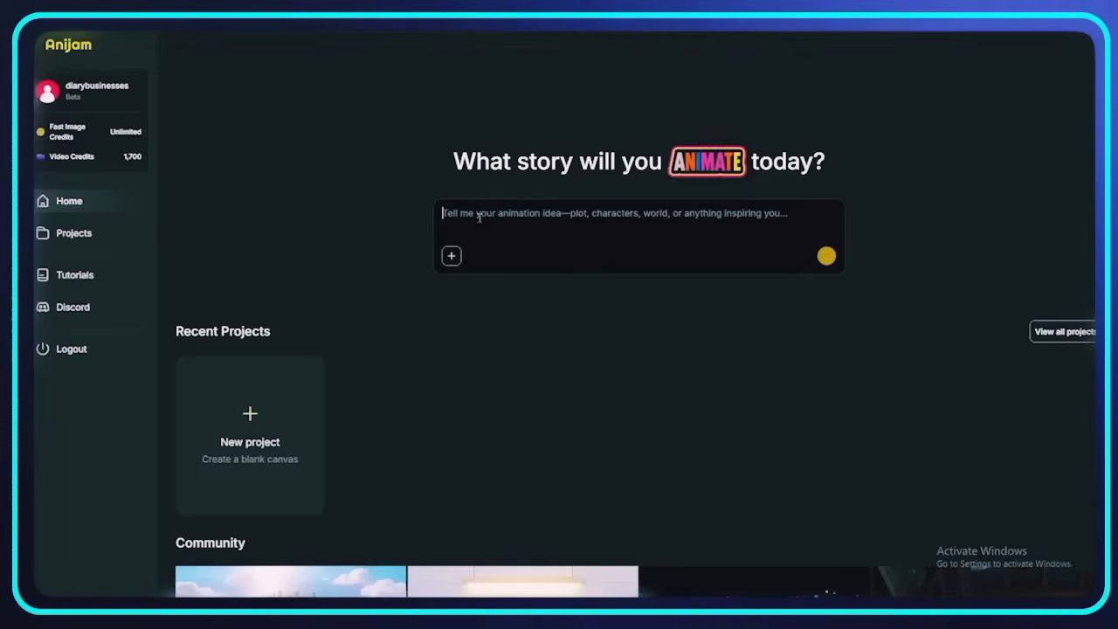
key(ctrl+v)
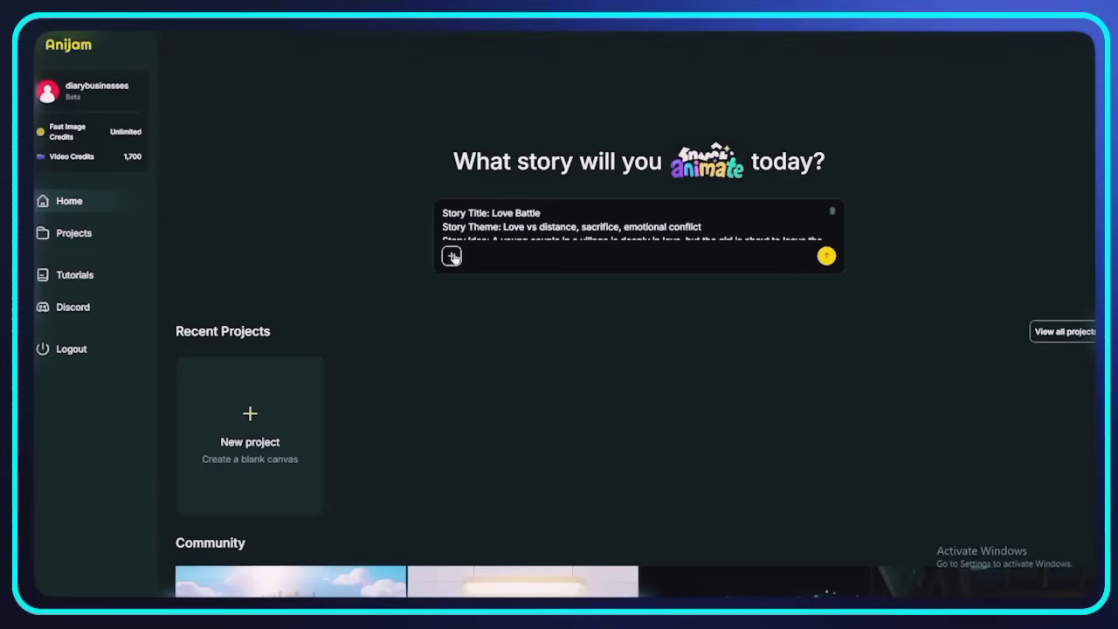
click(825, 257)
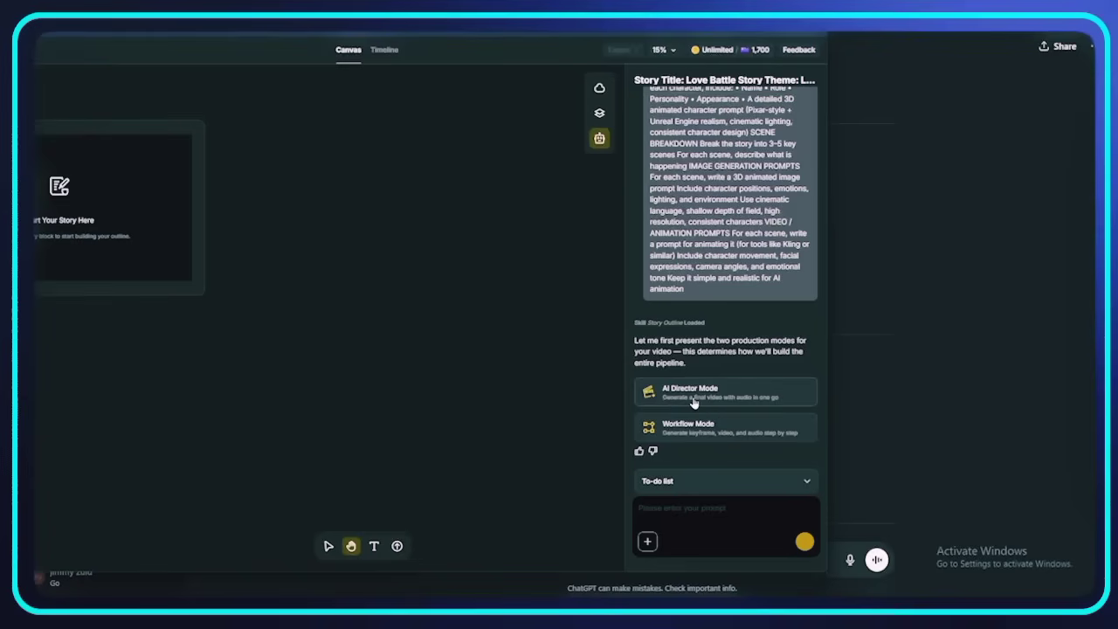
- Choose AI Director Mode and confirm the production settings with a Teenagers audience and a 3-minute duration
click(698, 400)
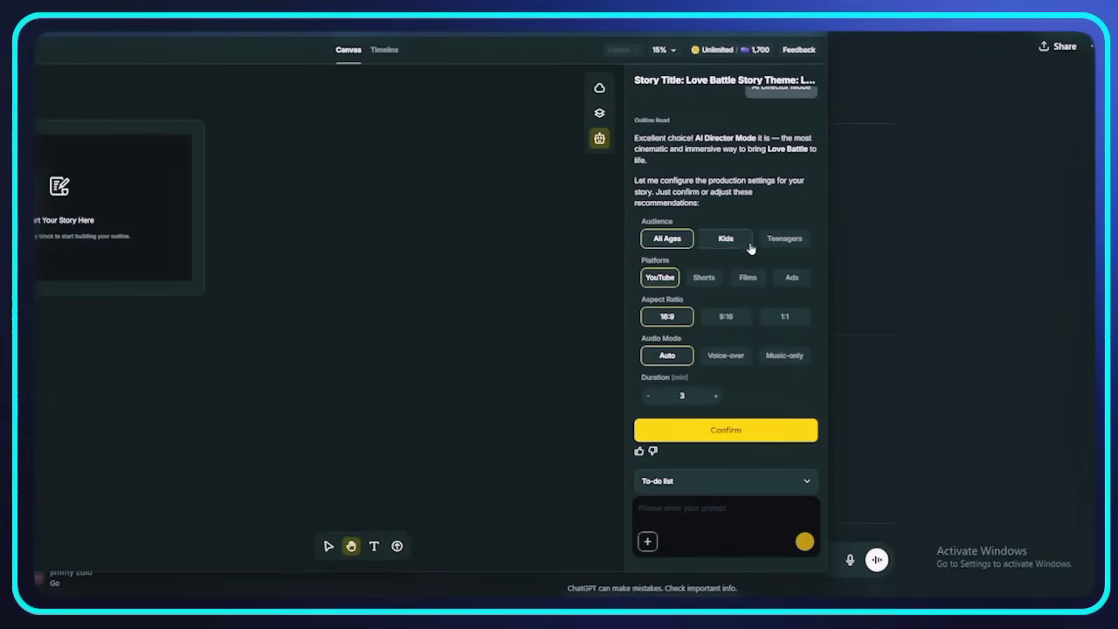
click(783, 247)
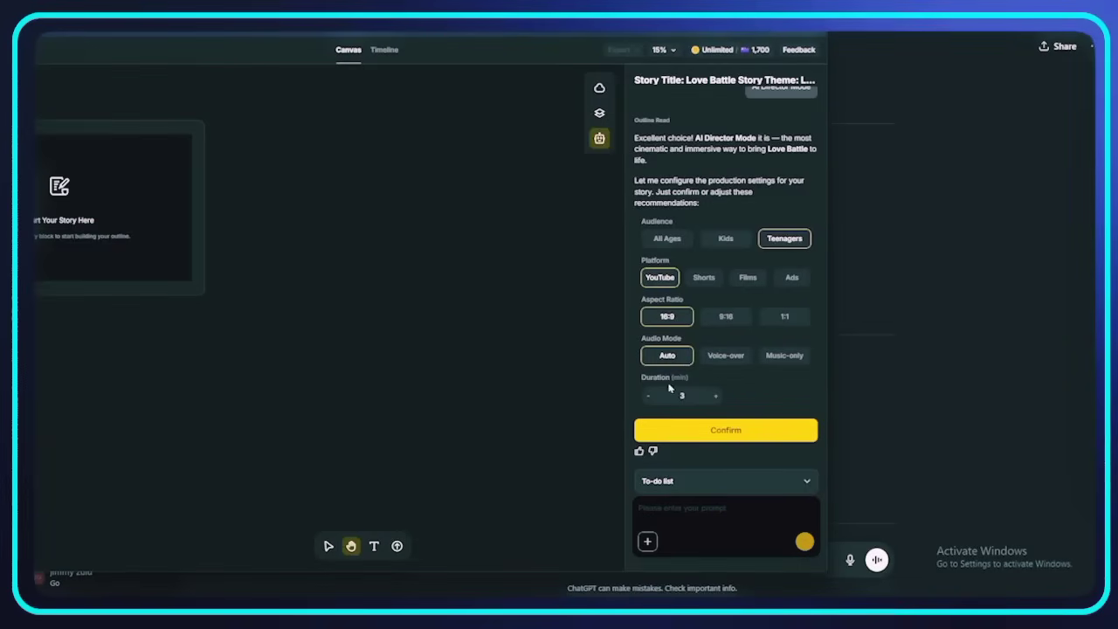
click(715, 396)
click(715, 396)
click(715, 395)
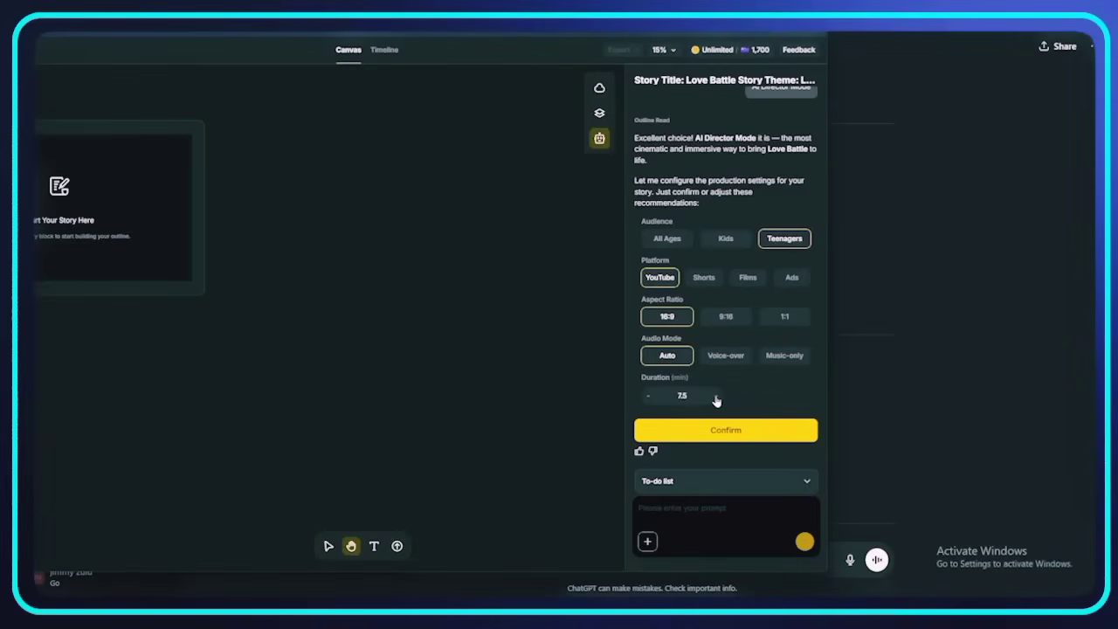
click(648, 397)
click(716, 395)
click(716, 397)
click(680, 433)
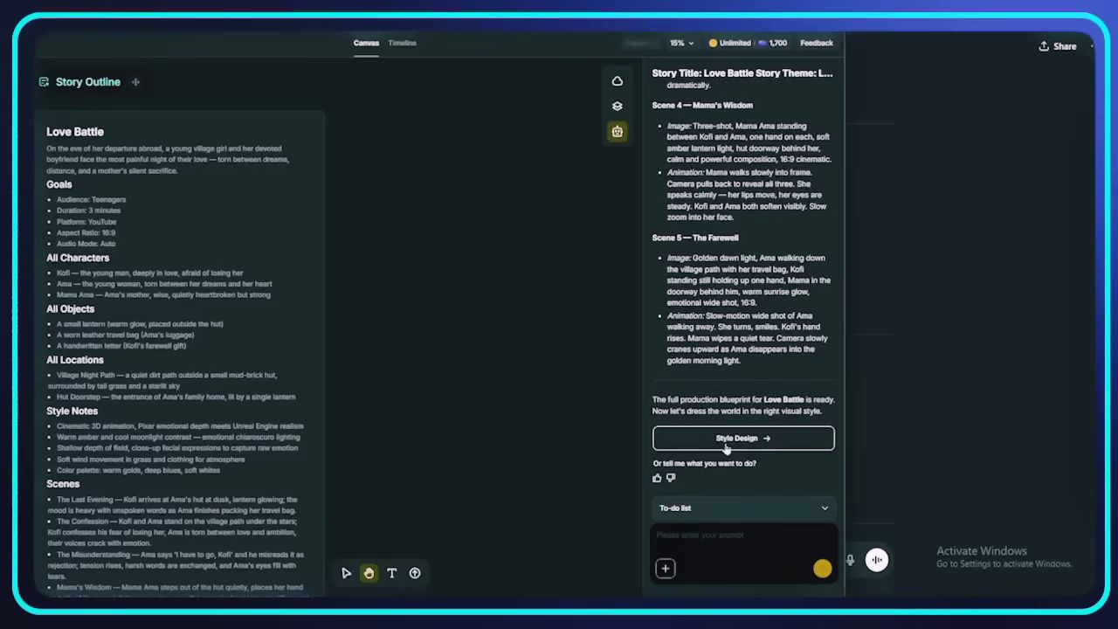
- Proceed to style design, browse the 3D styles in the style library, and choose the suggested Cinematic Palette style
click(726, 443)
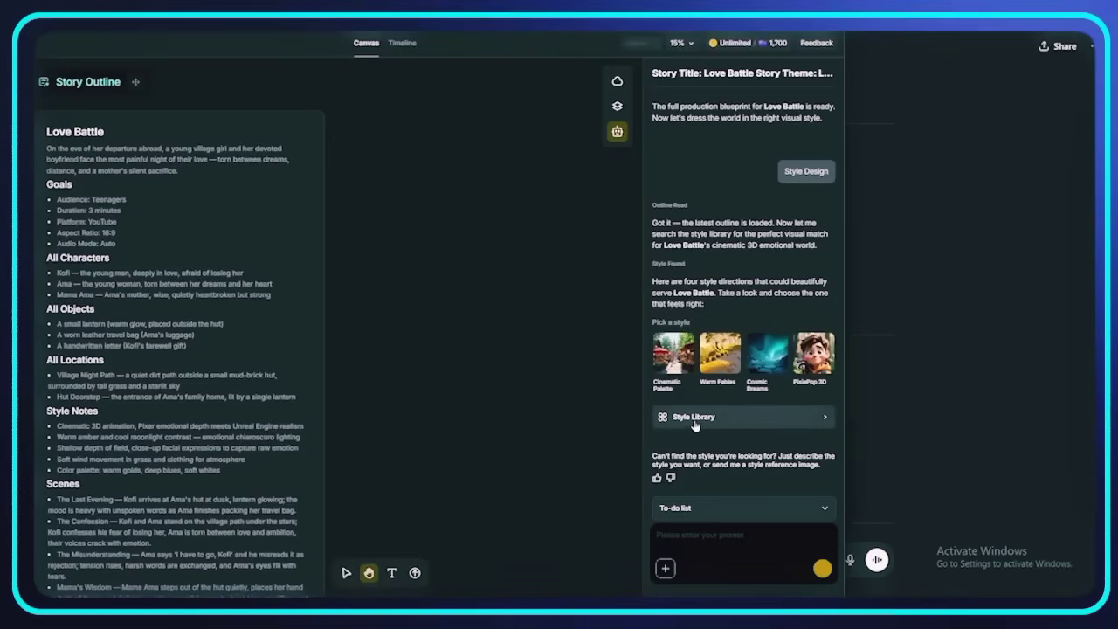
click(731, 428)
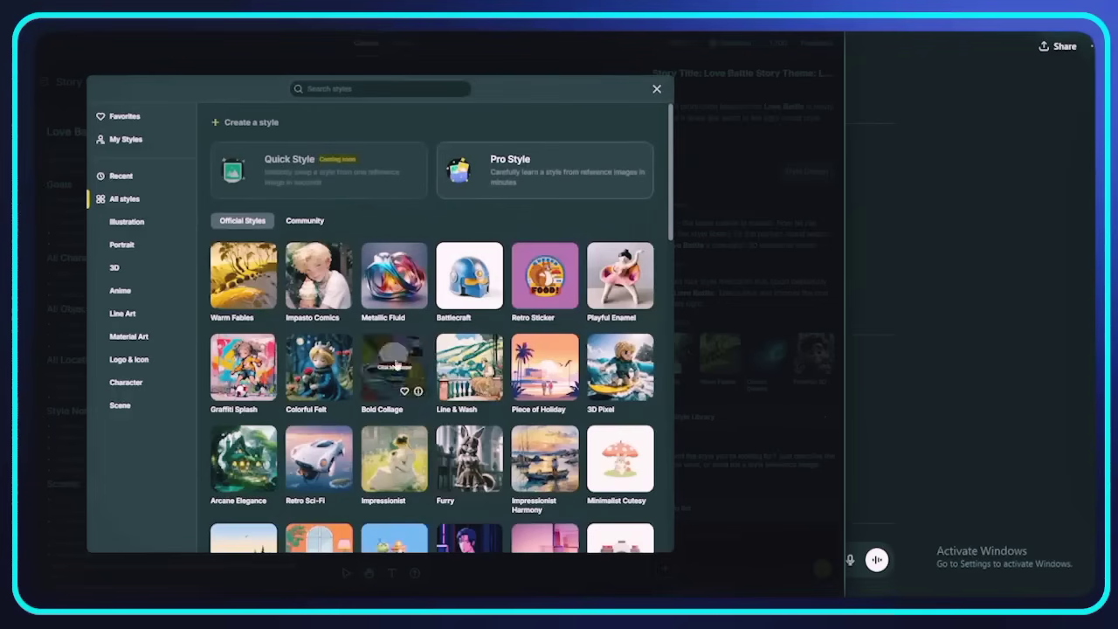
click(135, 276)
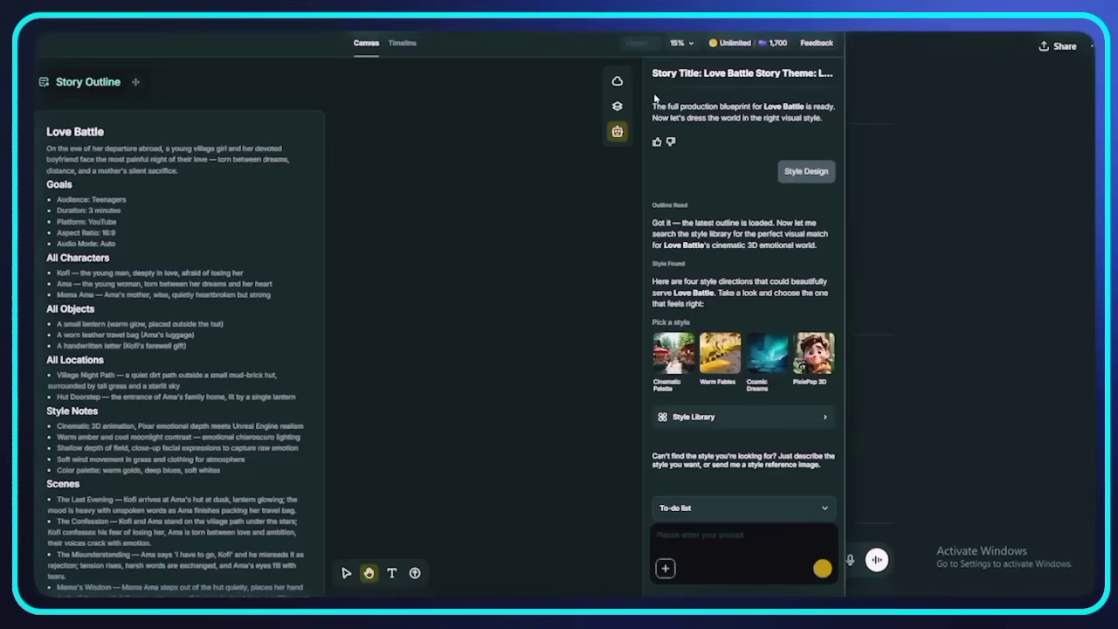
click(520, 393)
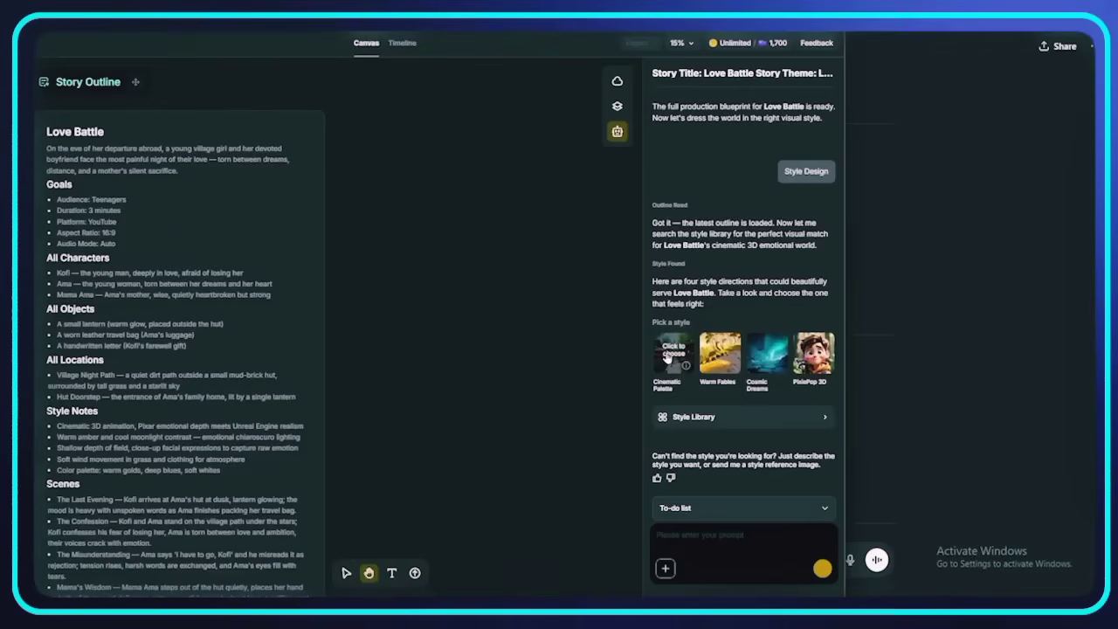
click(669, 352)
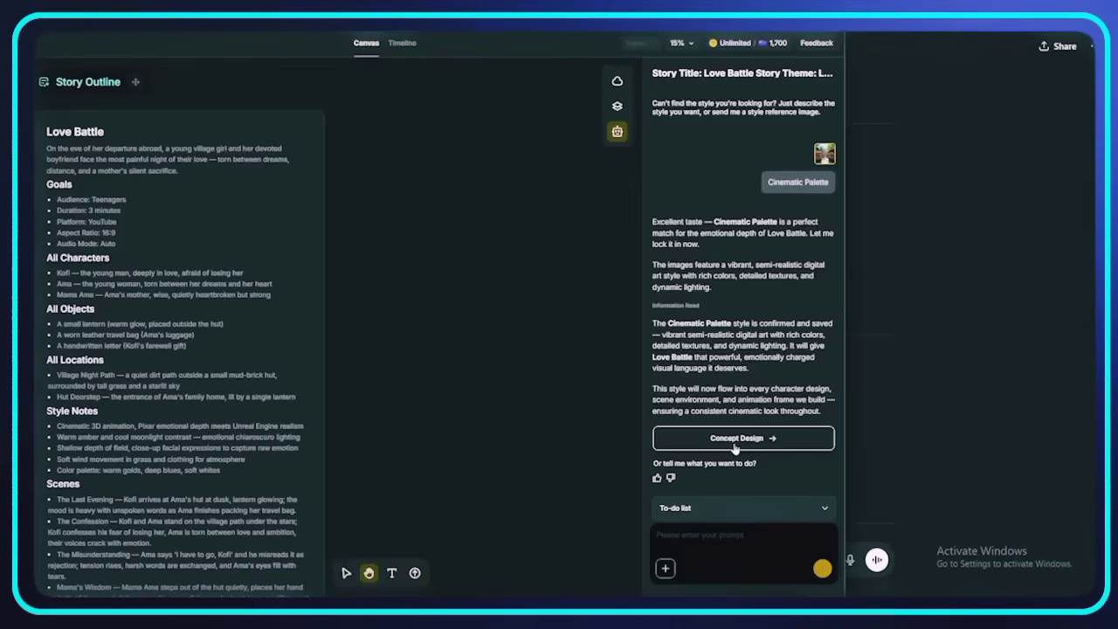
- Proceed to concept design and generate all character, object and location concepts for Love Battle
click(734, 438)
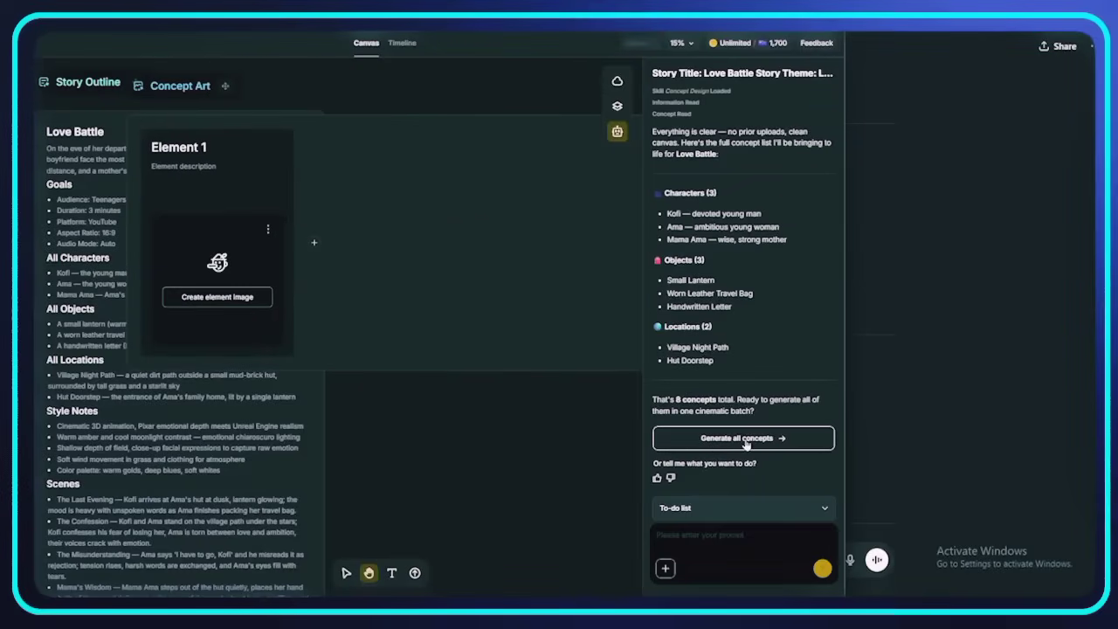
click(745, 443)
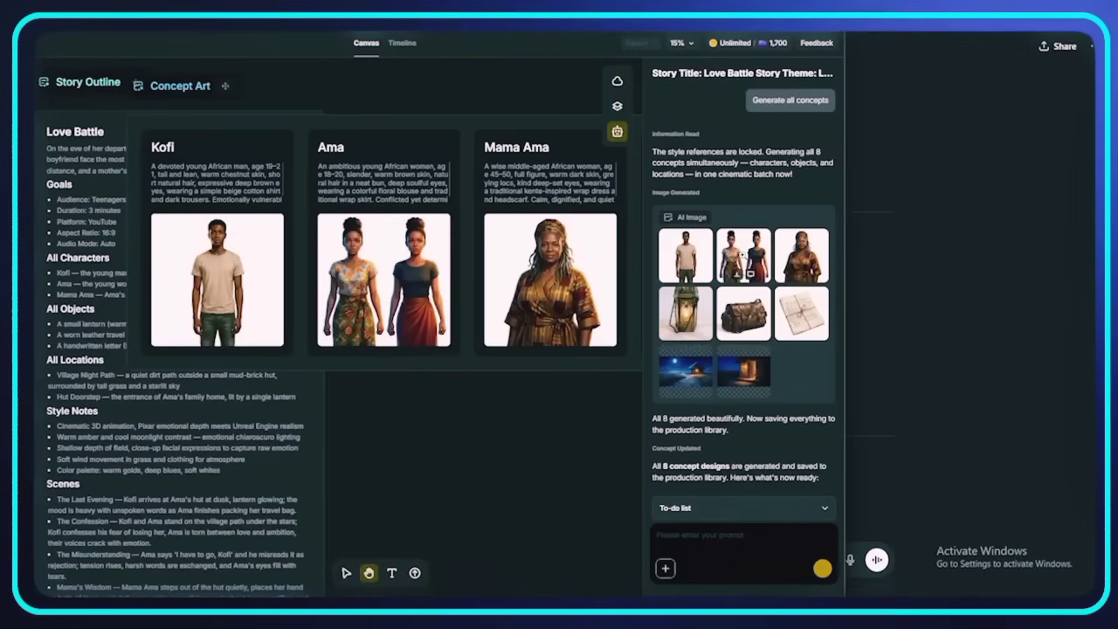
- Place the Ama concept image showing two women on the canvas
click(736, 255)
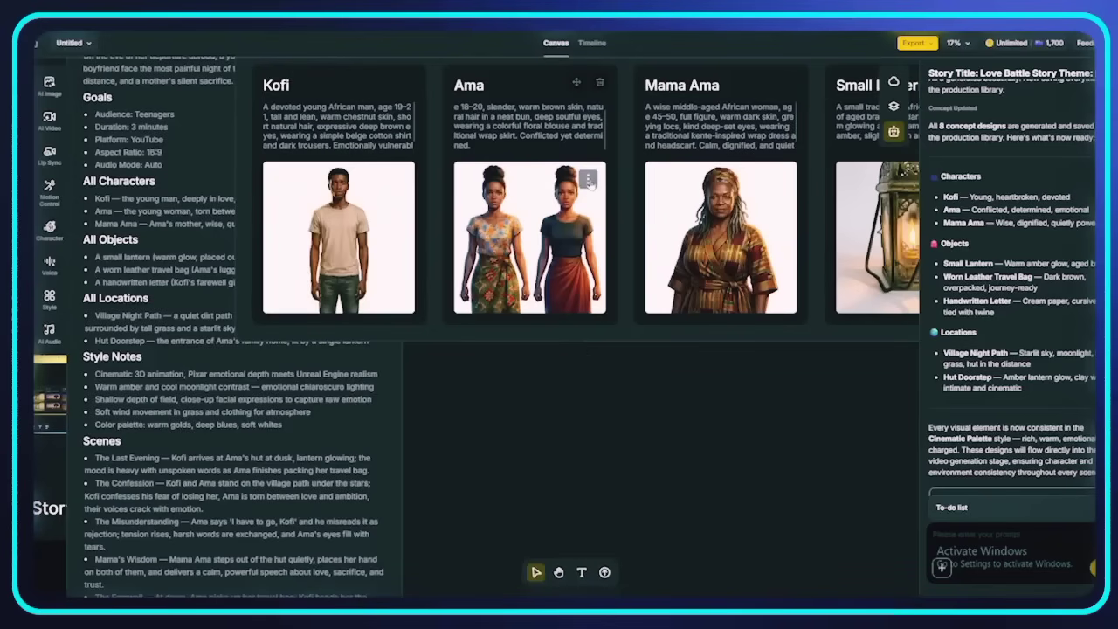
click(590, 180)
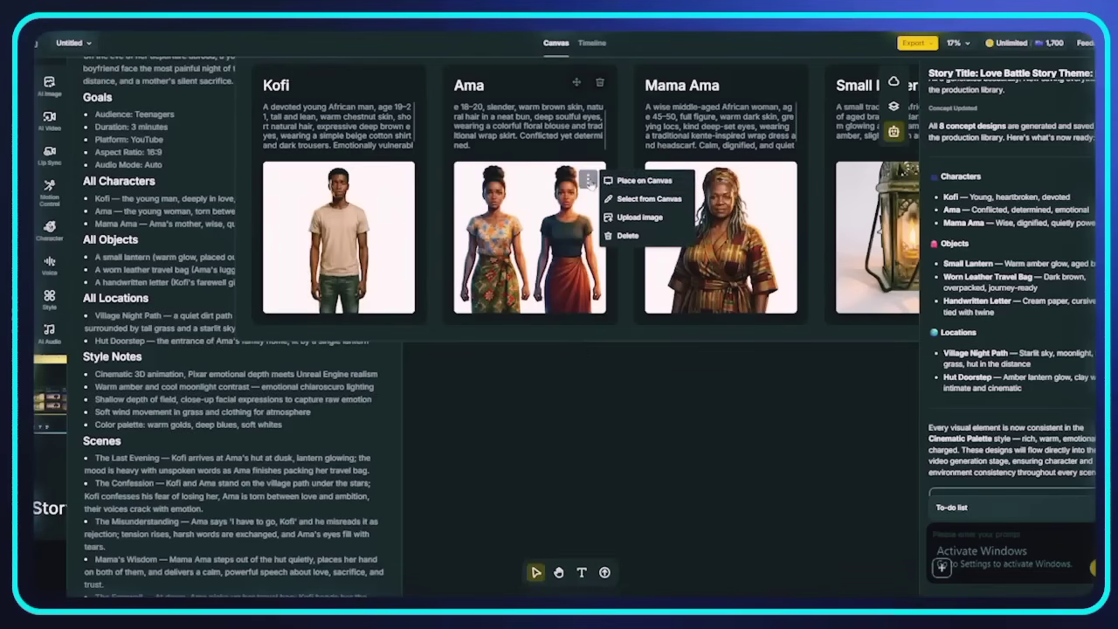
click(631, 181)
- Edit the placed Ama image with the prompt "Remove the person on the left. i want to remain only with person on the right." and select the second, full-figure variant
scroll(552, 423, up, 3)
click(587, 437)
key(shift+2)
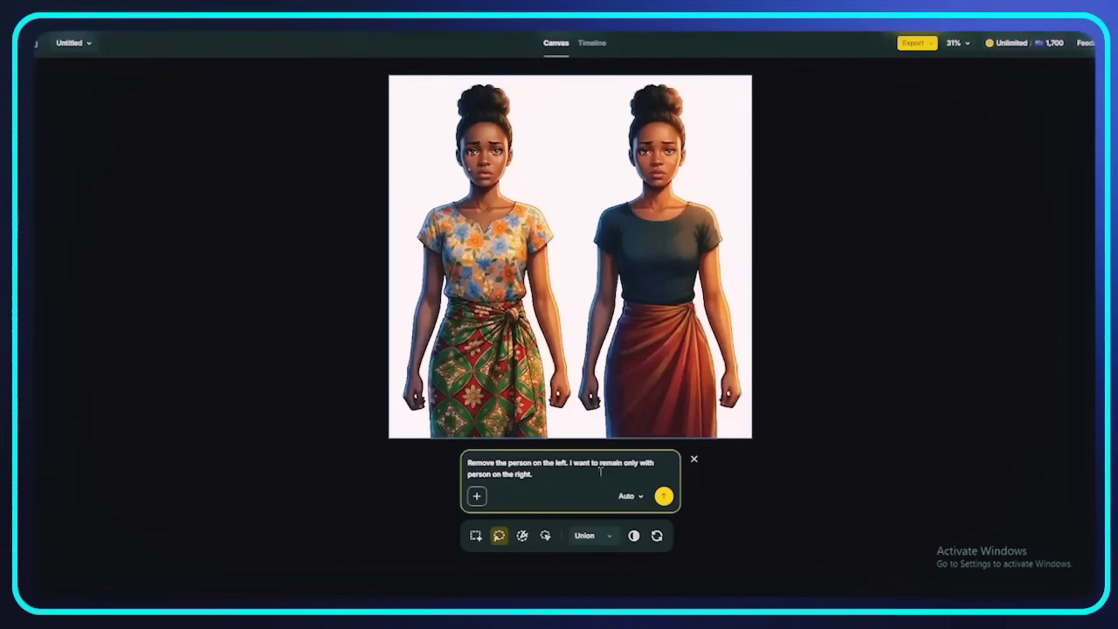
click(663, 496)
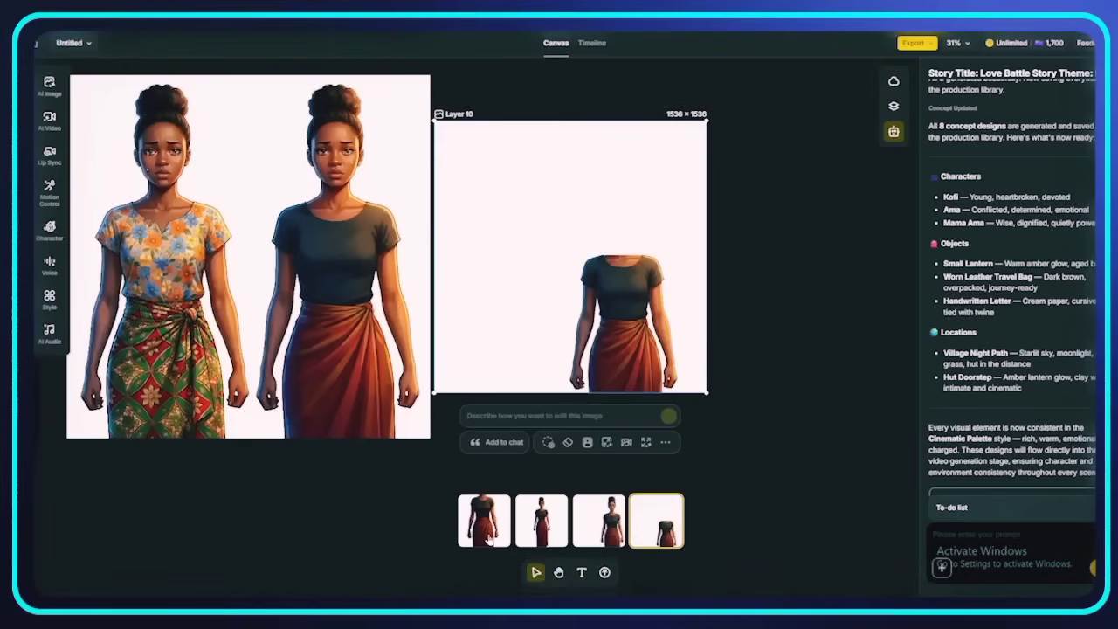
click(554, 524)
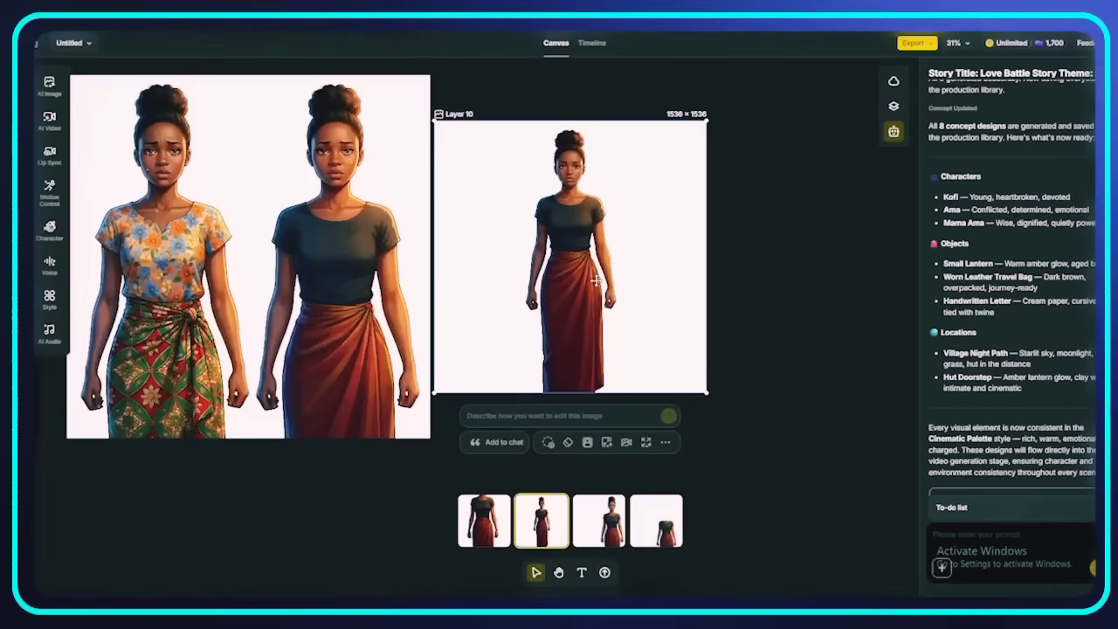
- Add a new concept element after Ama and assign it the edited single-woman image from the canvas
scroll(585, 282, down, 3)
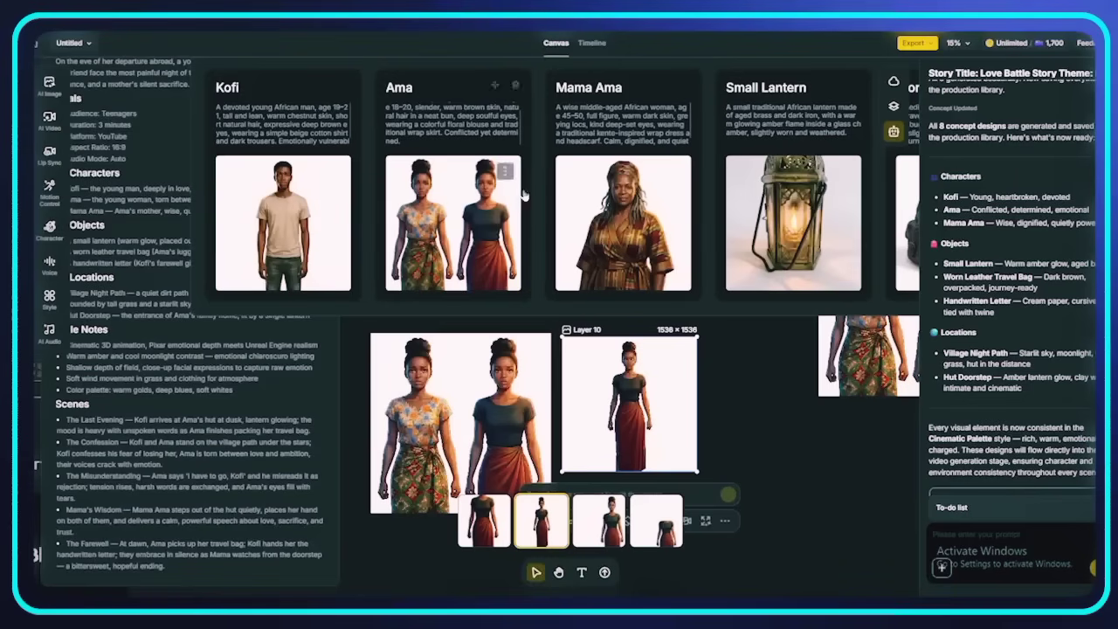
click(538, 189)
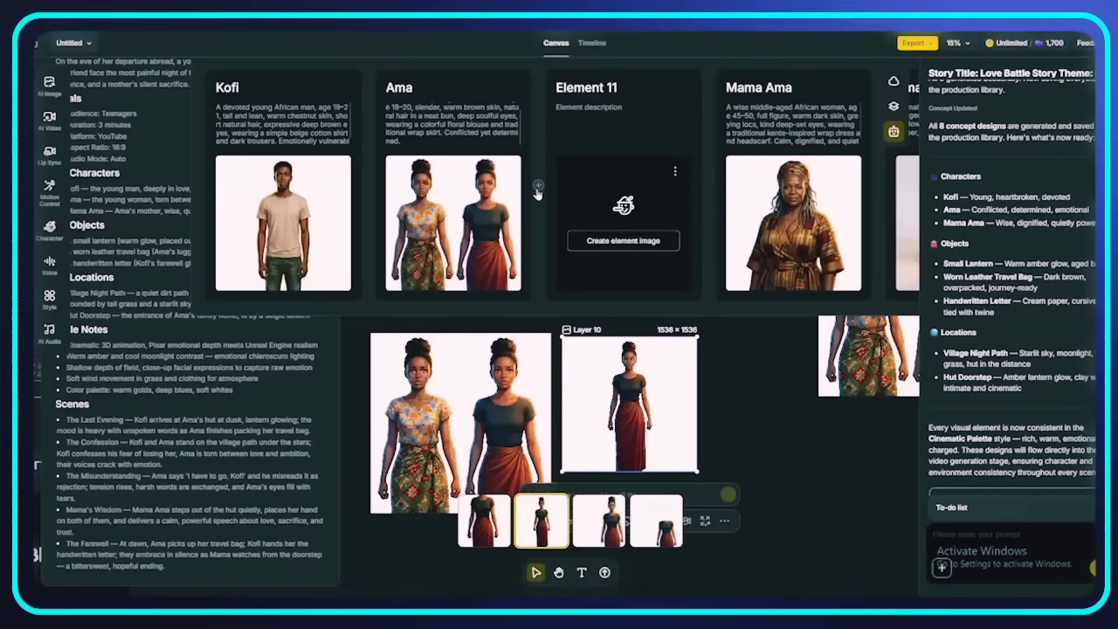
click(623, 240)
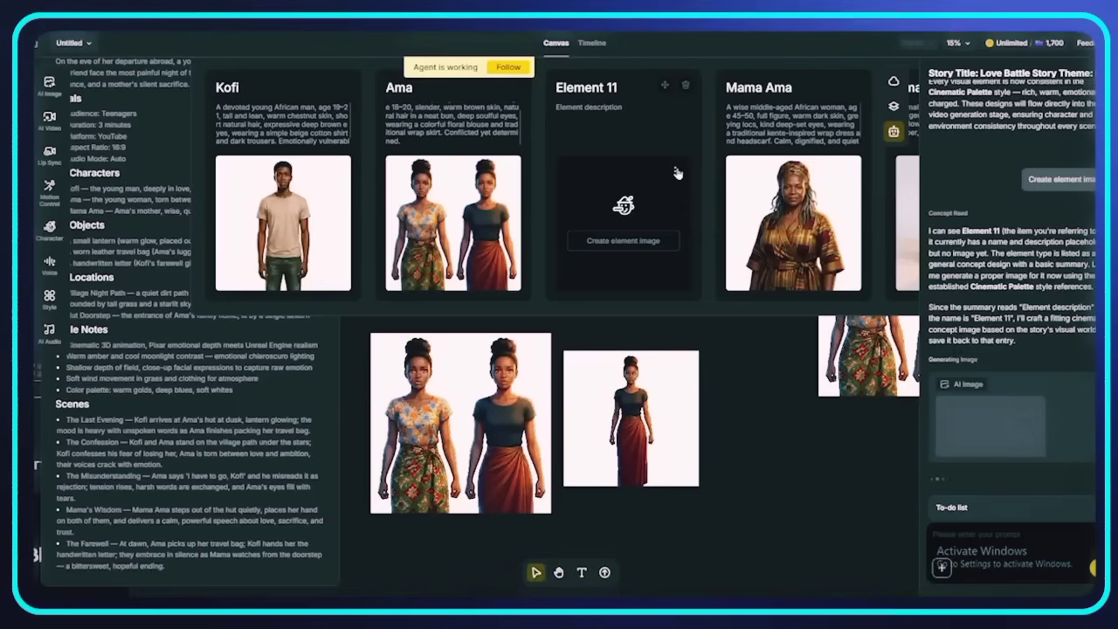
click(675, 172)
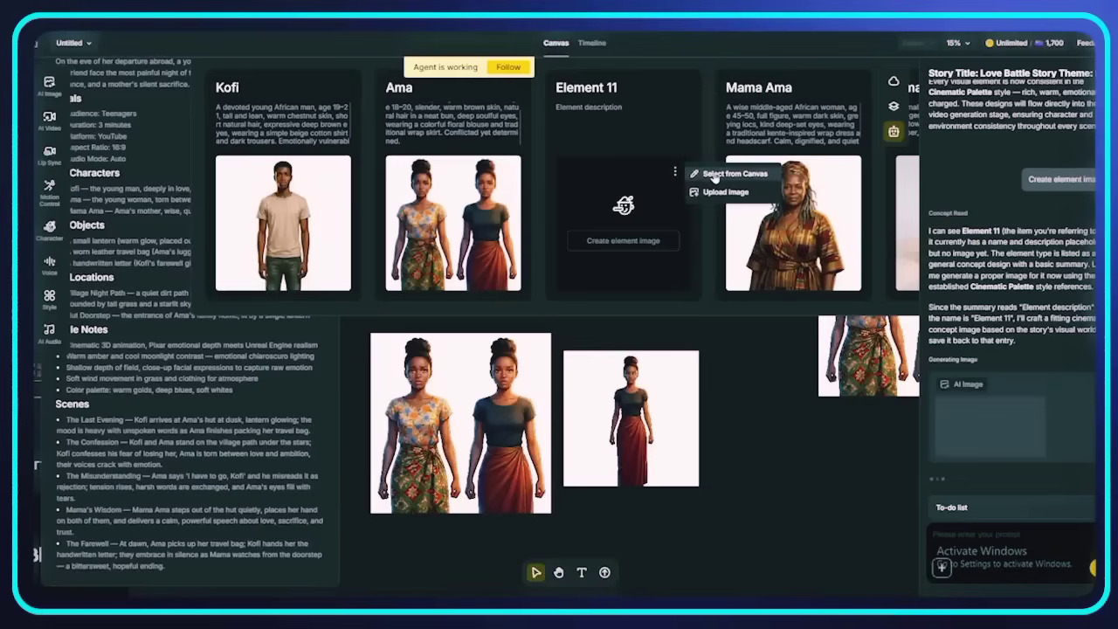
click(716, 175)
click(642, 397)
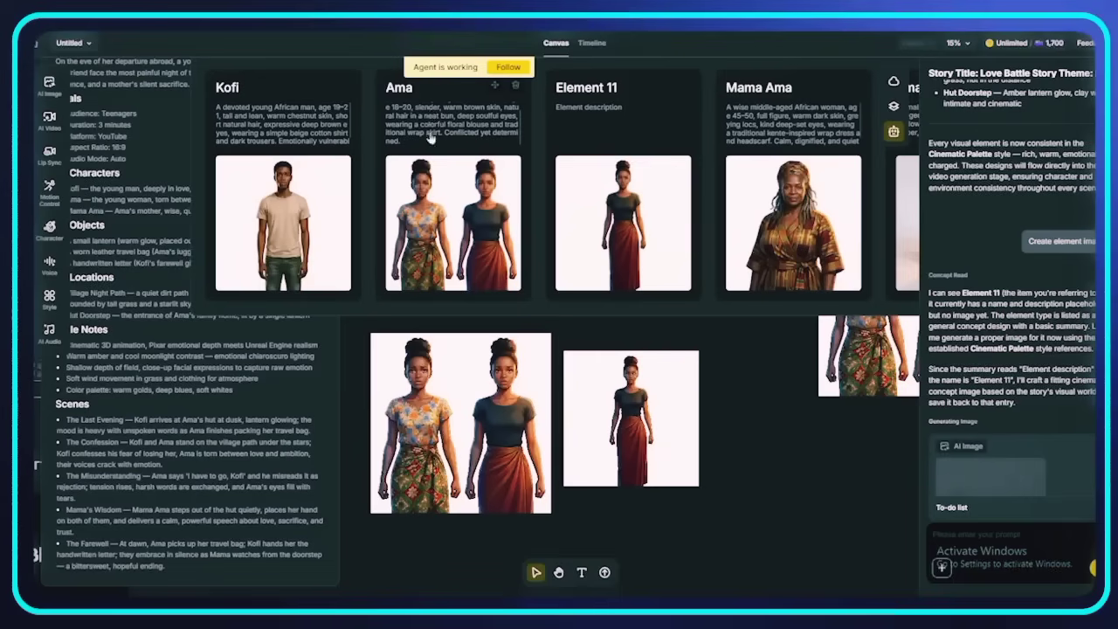
- Copy Ama's character description into the new element's description, replacing the placeholder text
click(427, 118)
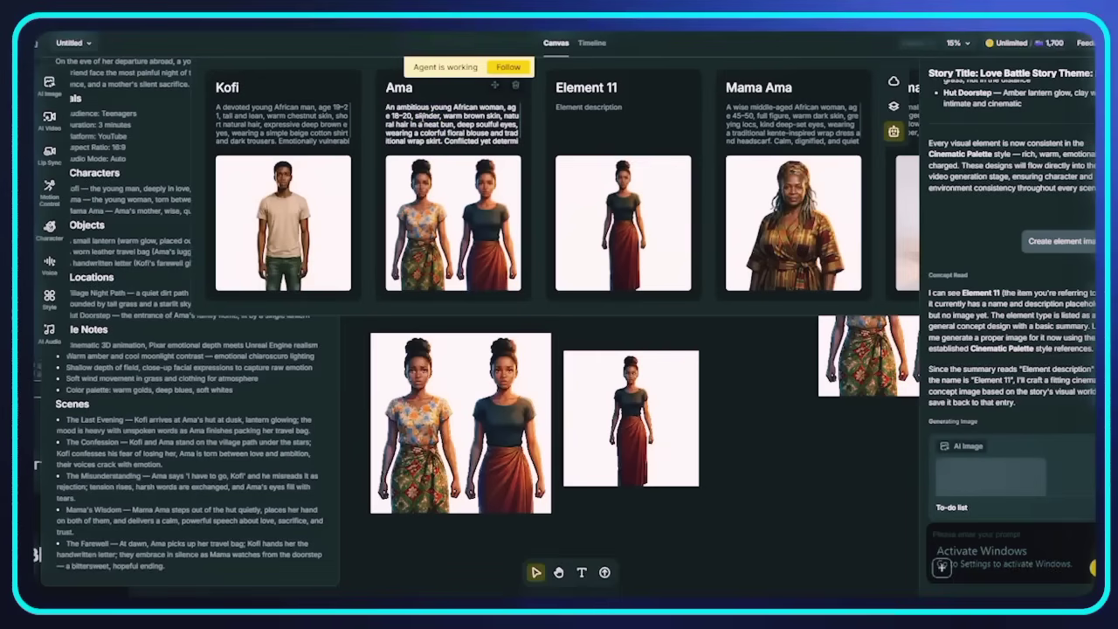
click(608, 106)
drag(622, 108, 552, 114)
text(An ambitious young African woman, age 18-20, slender, warm brown skin, natural hair in a neat bun, deep soulful eyes, wearing a colorful floral blouse and traditional wrap skirt. Conflicted yet determined.)
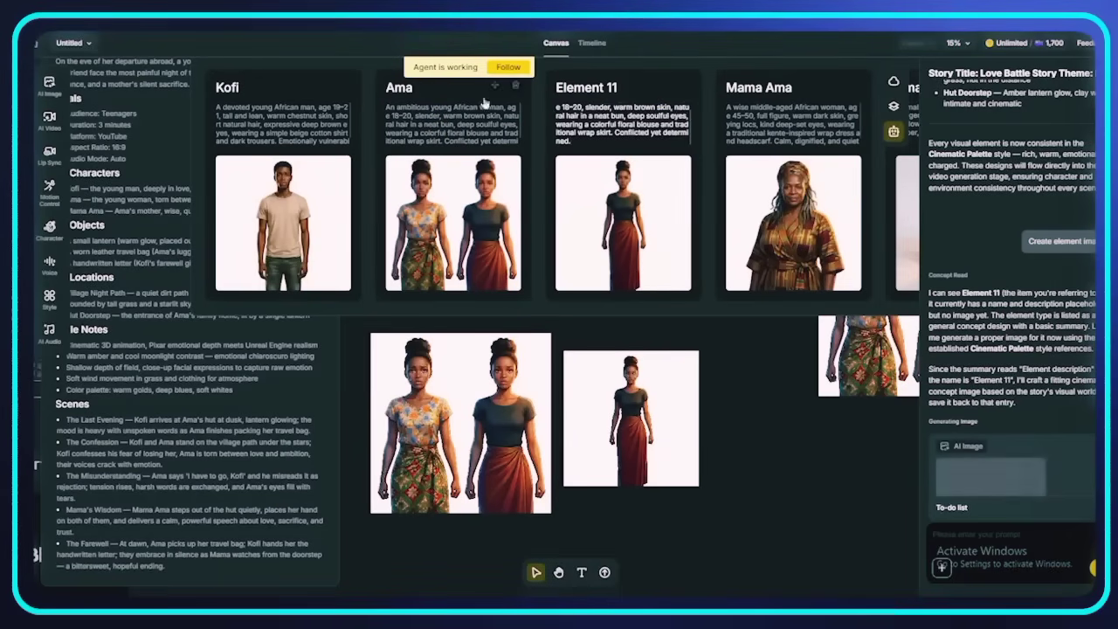
- Rename the new element Ama and delete the original Ama element with the two-woman image
drag(385, 89, 414, 87)
key(ctrl+c)
drag(556, 87, 611, 87)
key(ctrl+v)
key(BackSpace)
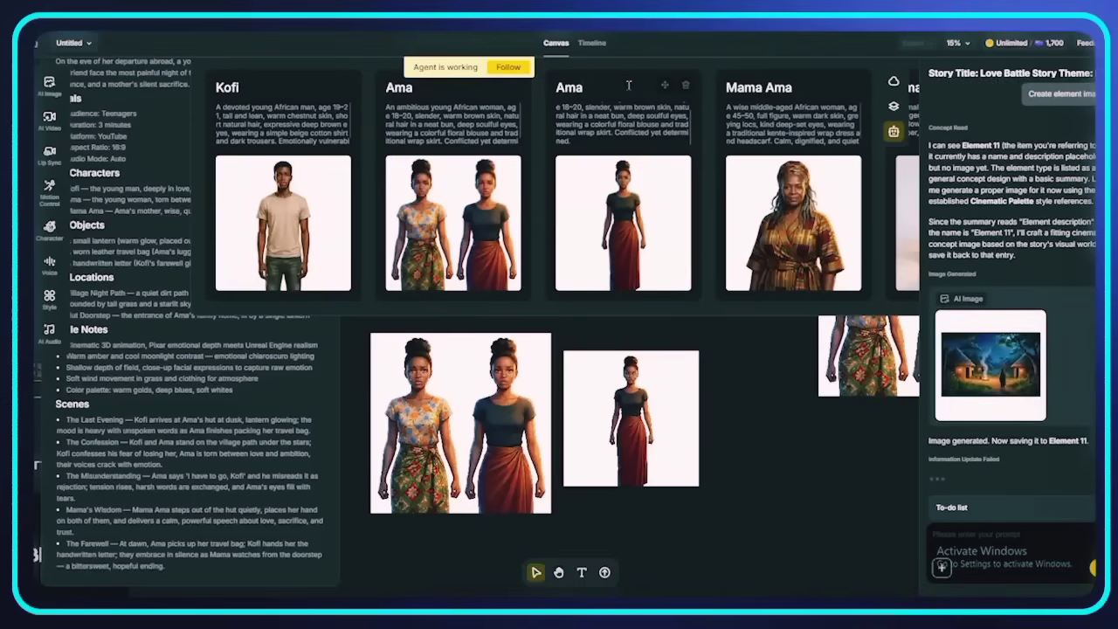
click(516, 89)
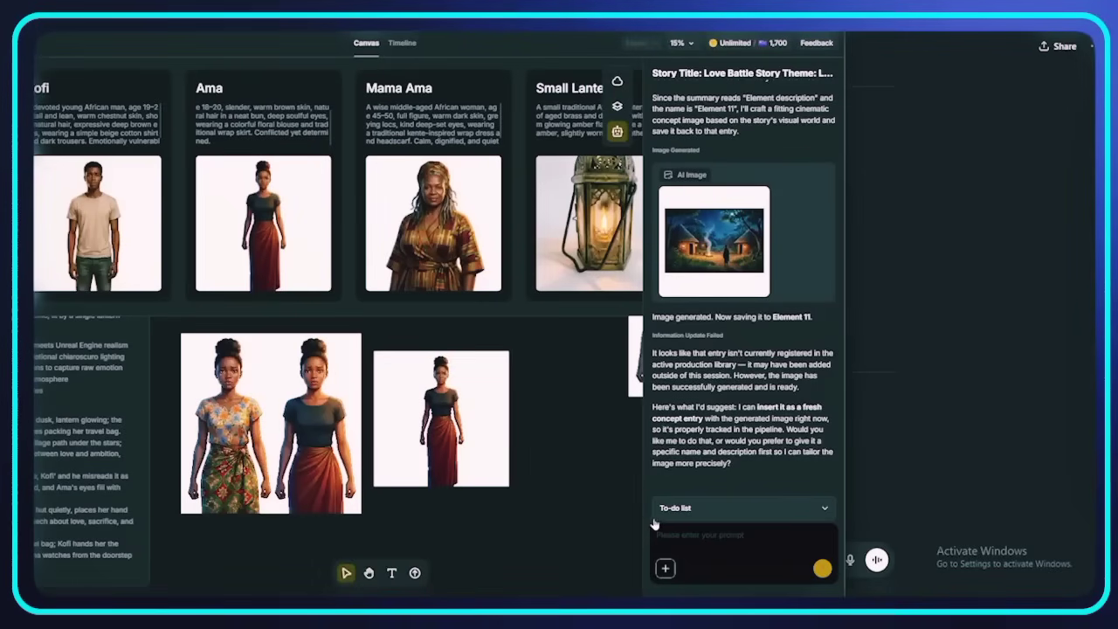
- Check the production to-do list, then prompt the agent with "Build storyboard"
click(694, 514)
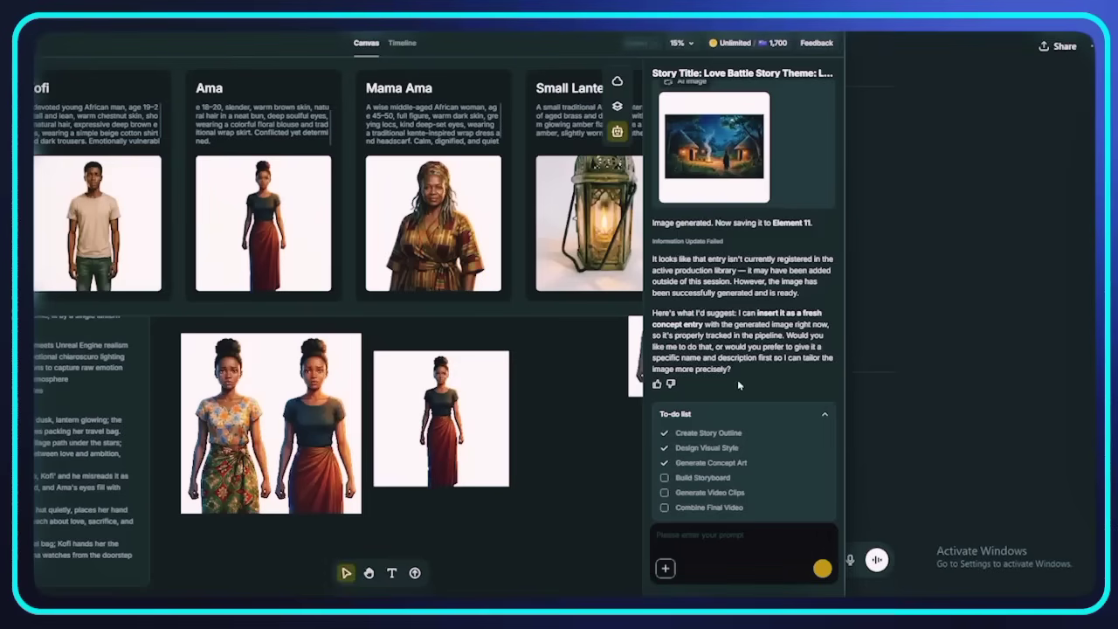
click(815, 416)
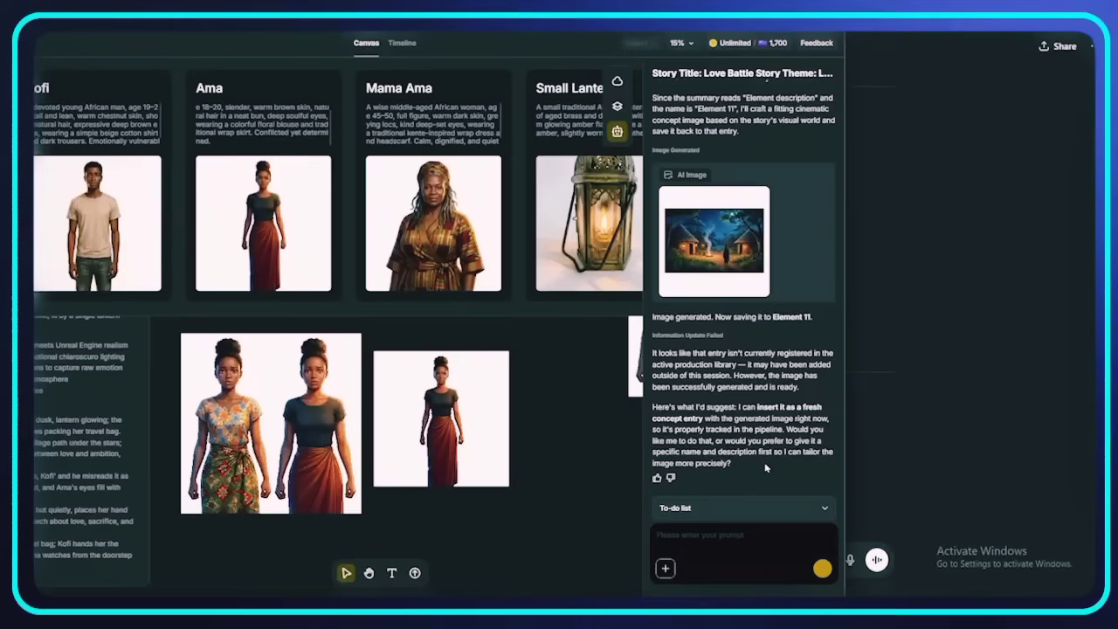
click(724, 537)
text(Buid)
text(d storyboa)
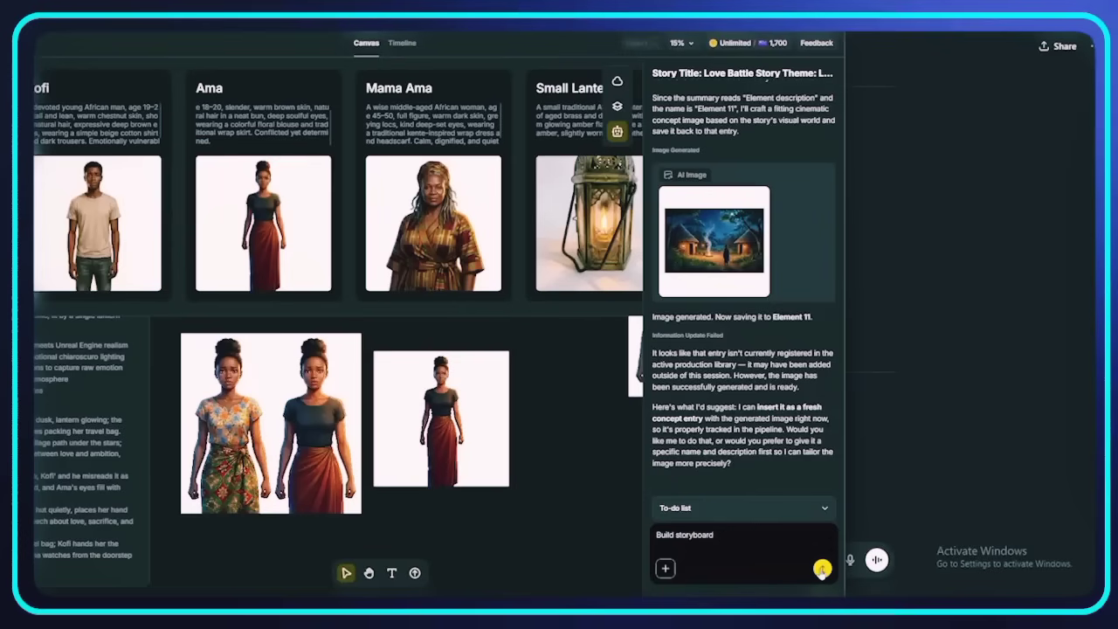
text(rd)
click(822, 569)
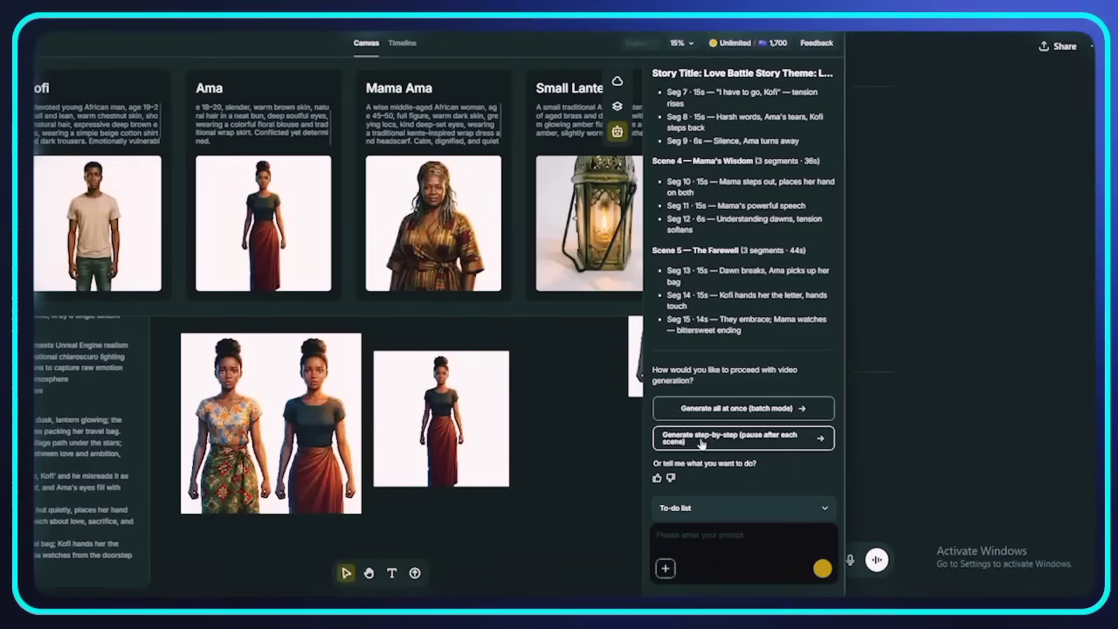
- Have the agent generate the videos step by step, pausing after each scene, and continue with Scene 2 — The Confession
click(702, 437)
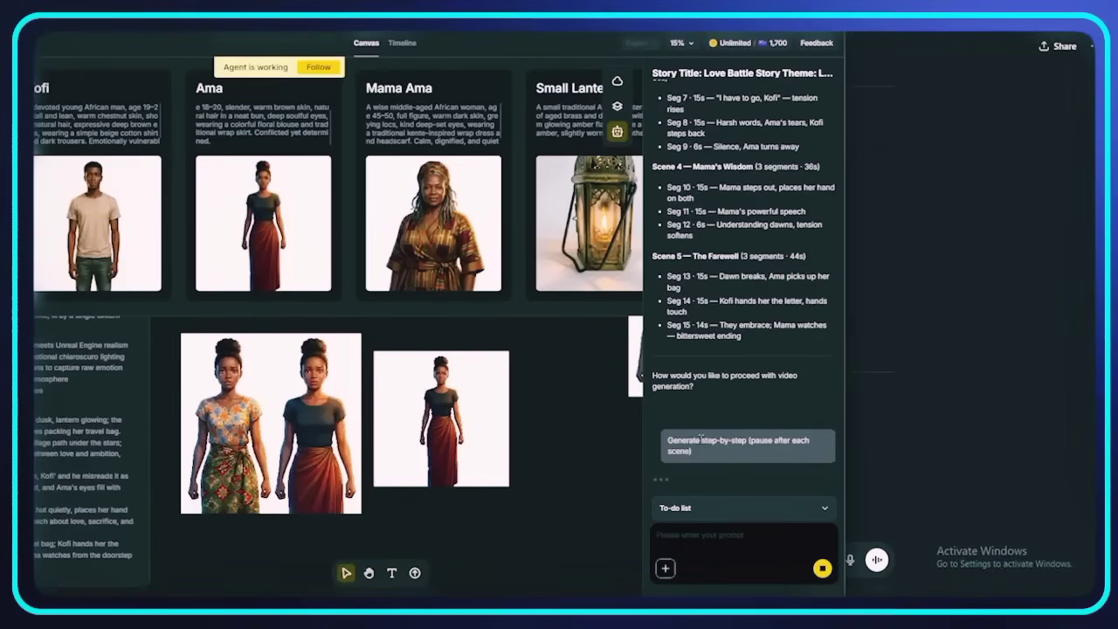
click(699, 438)
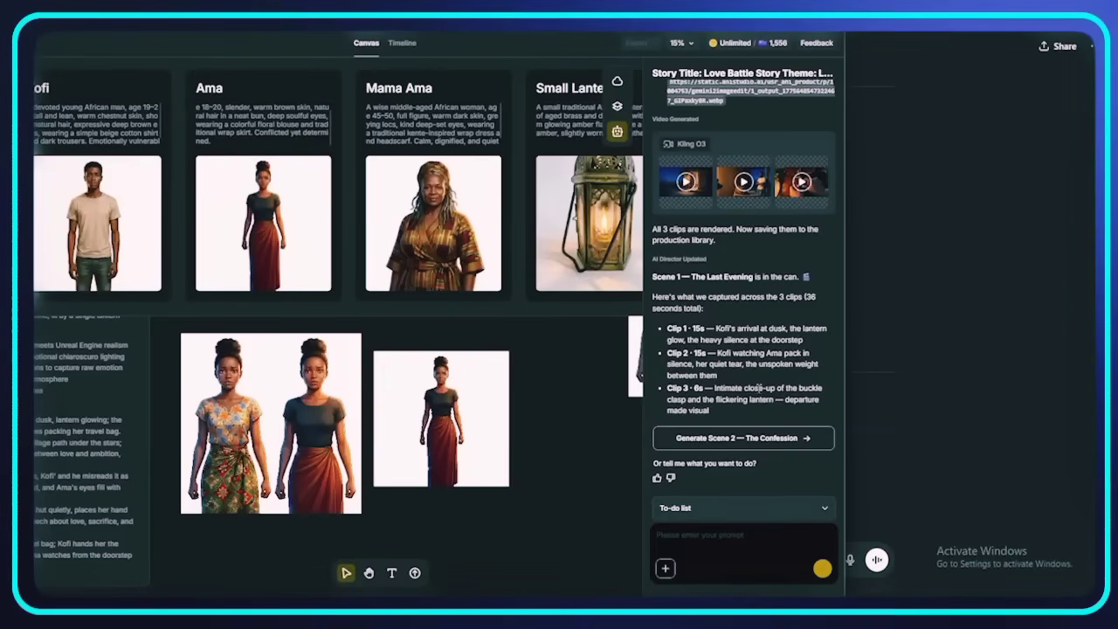
mouse_move(776, 192)
mouse_move(703, 194)
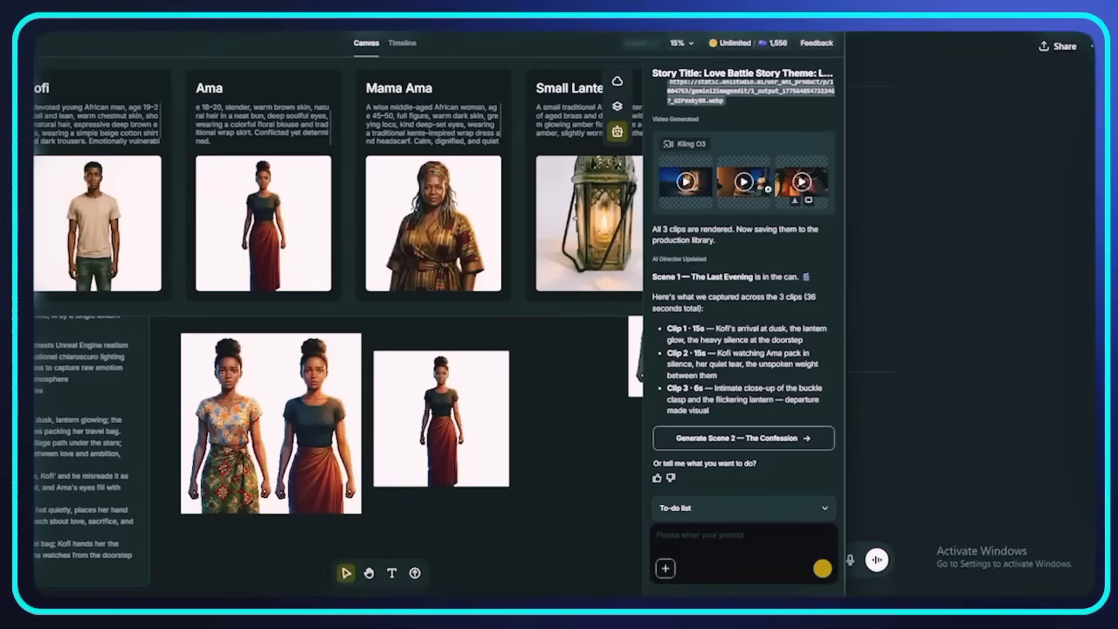
click(735, 439)
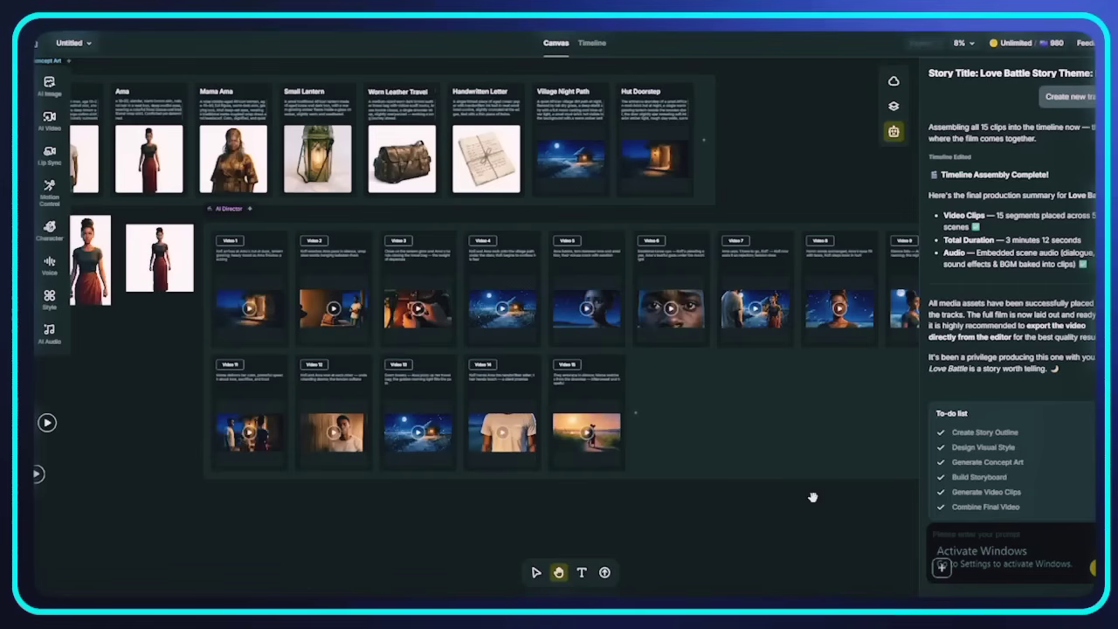
- Show the assembled film's timeline with all clips in view and move the playhead to 3 seconds
click(592, 44)
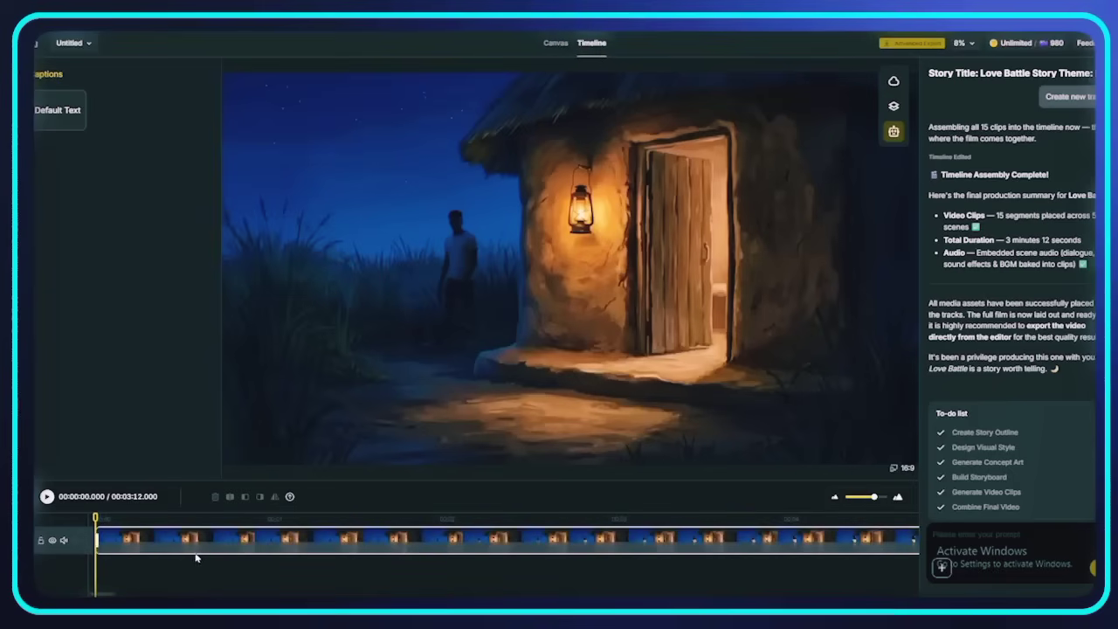
drag(862, 500, 851, 497)
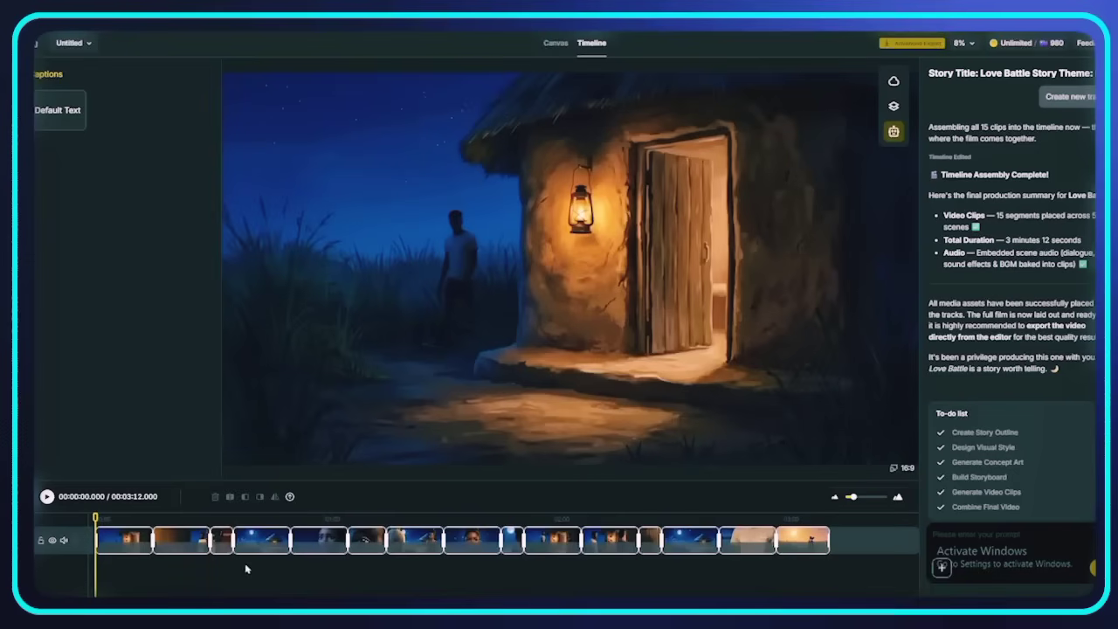
mouse_move(96, 519)
mouse_down()
mouse_move(461, 530)
mouse_move(108, 530)
mouse_up()
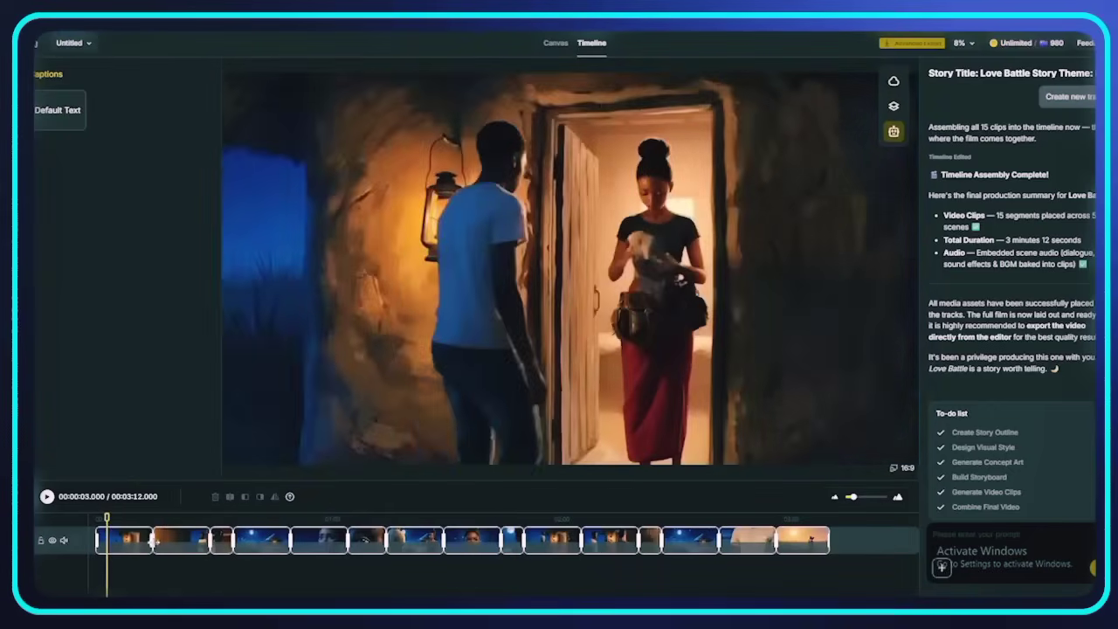
- Open the film's export settings and review the export type, resolution and FPS options, keeping Video, 1080P and 30 fps
click(911, 44)
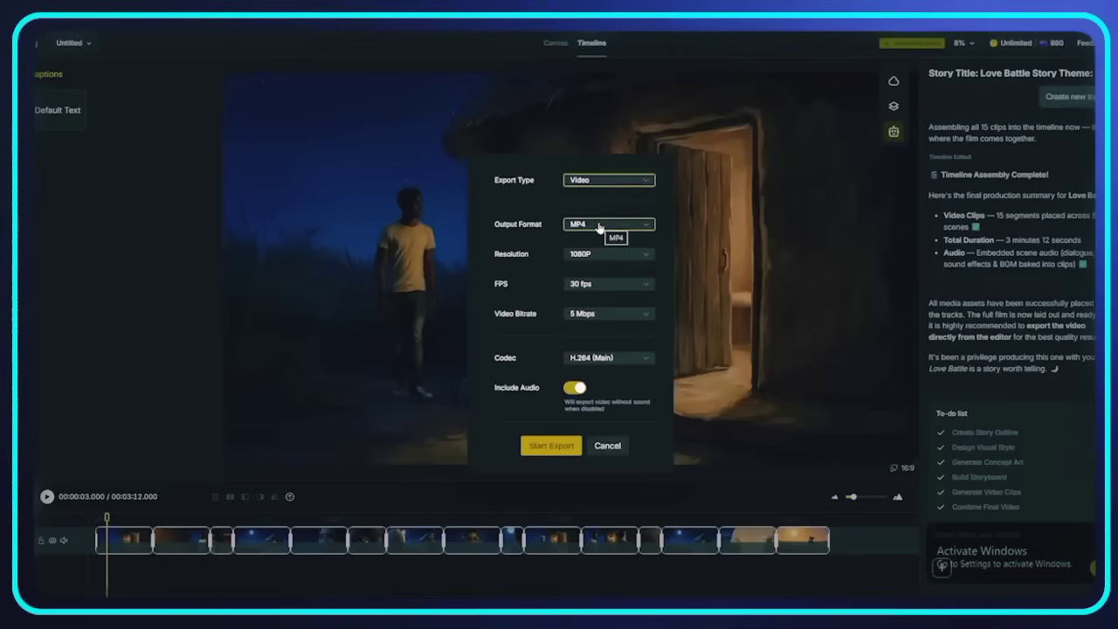
click(608, 181)
click(609, 181)
click(609, 255)
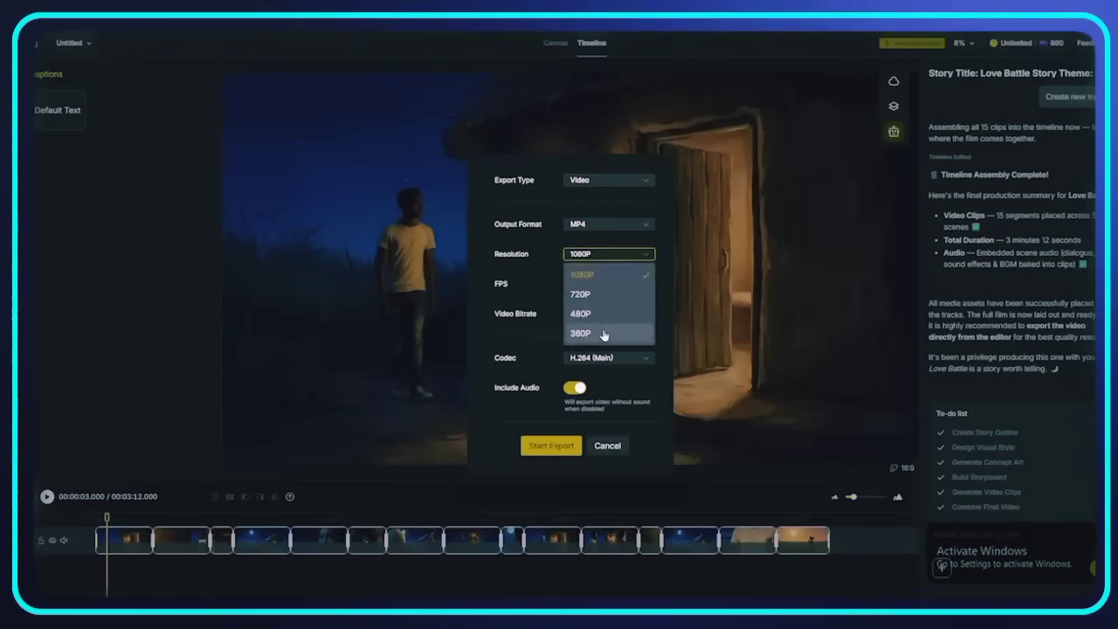
click(549, 281)
click(620, 290)
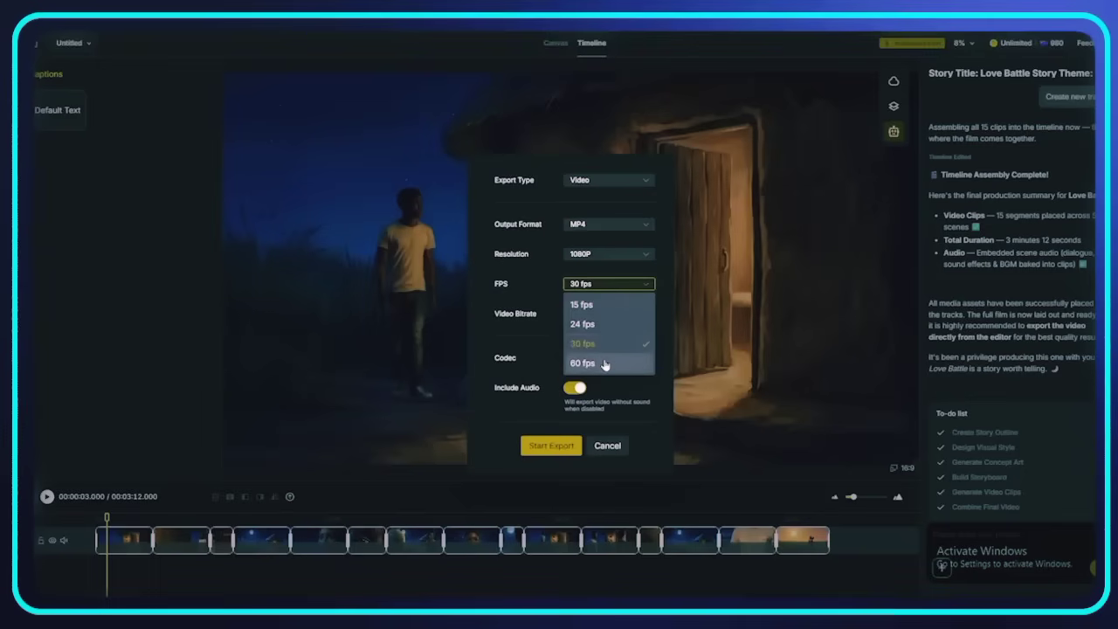
click(539, 328)
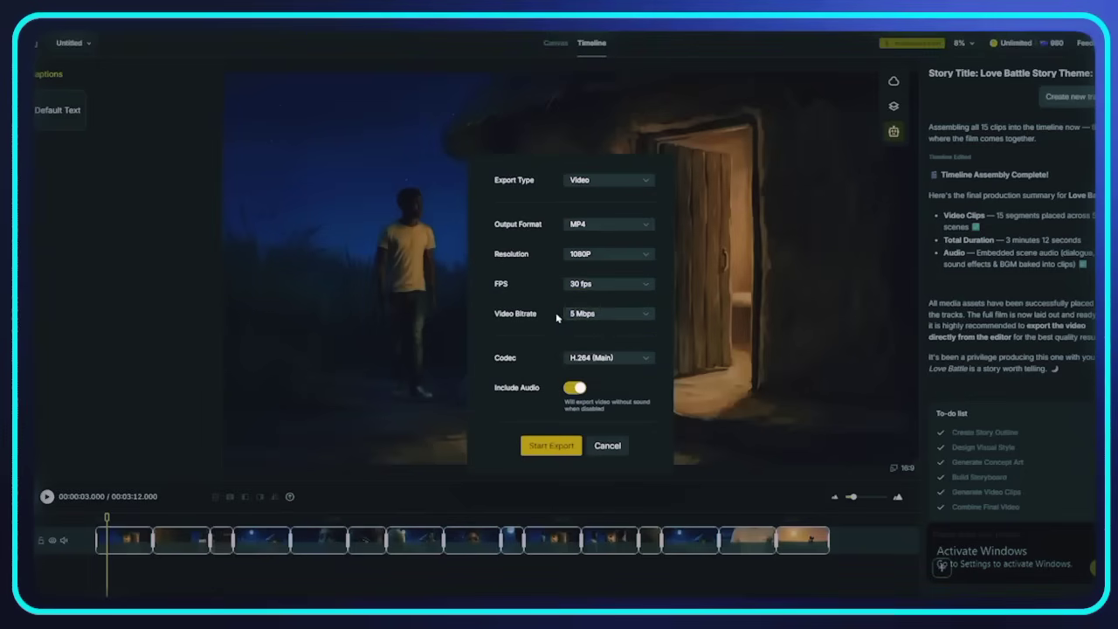
- Start the export and save the video in the Downloads folder as Love Battle
click(549, 447)
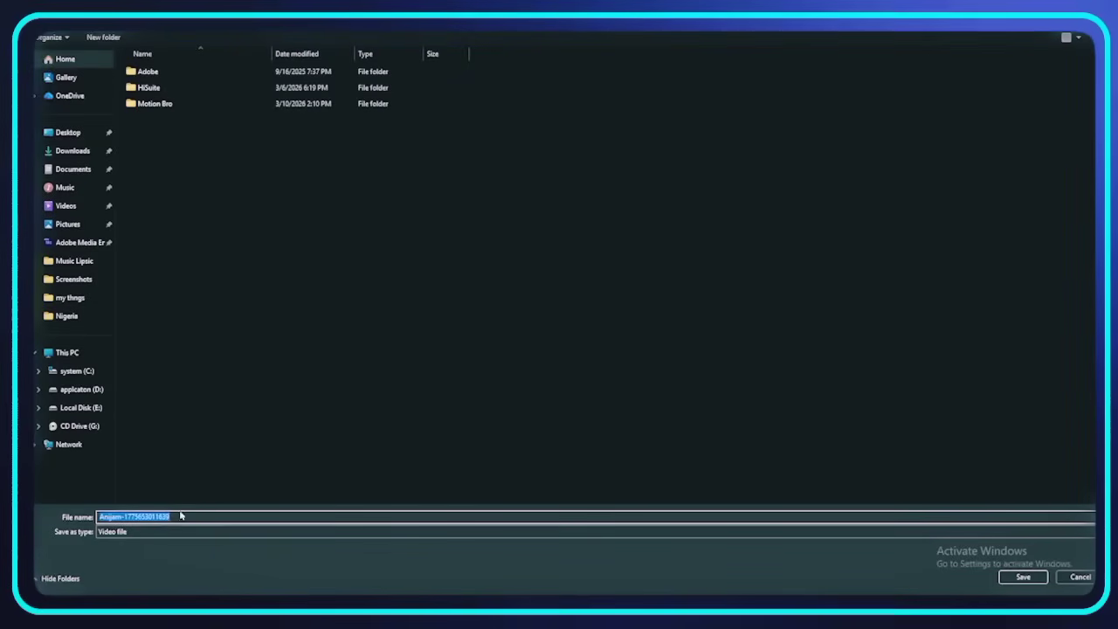
click(57, 151)
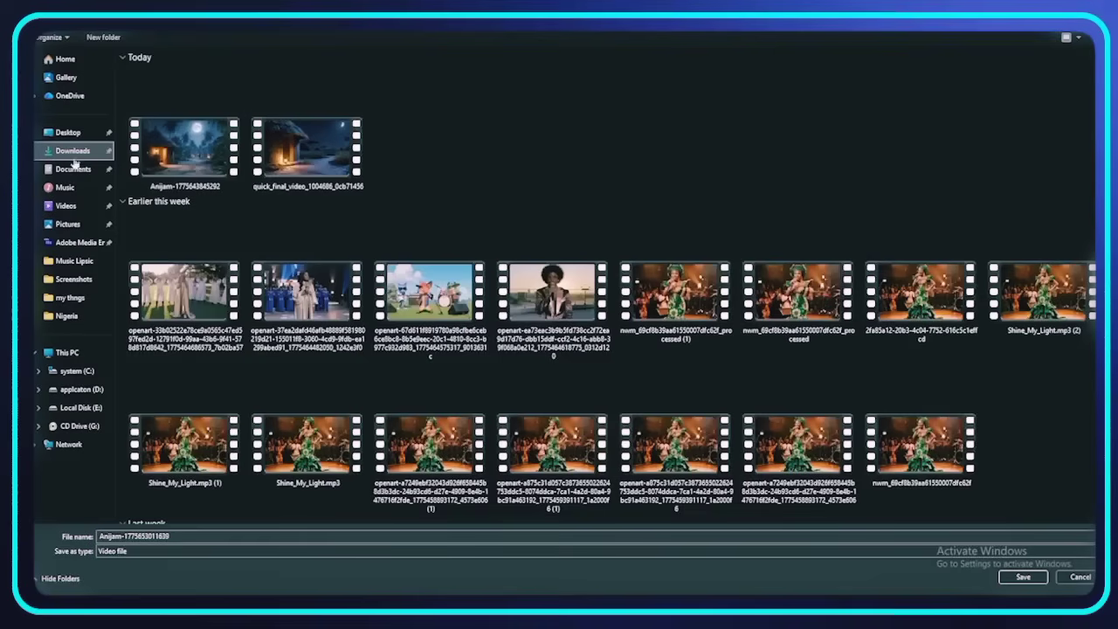
double_click(115, 536)
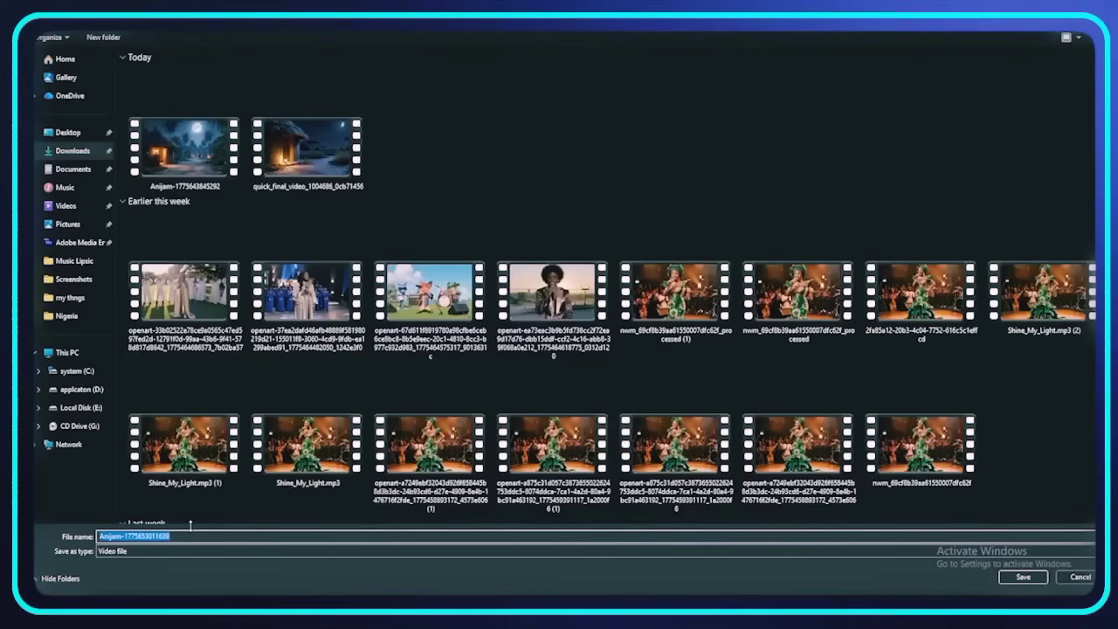
text(Lov)
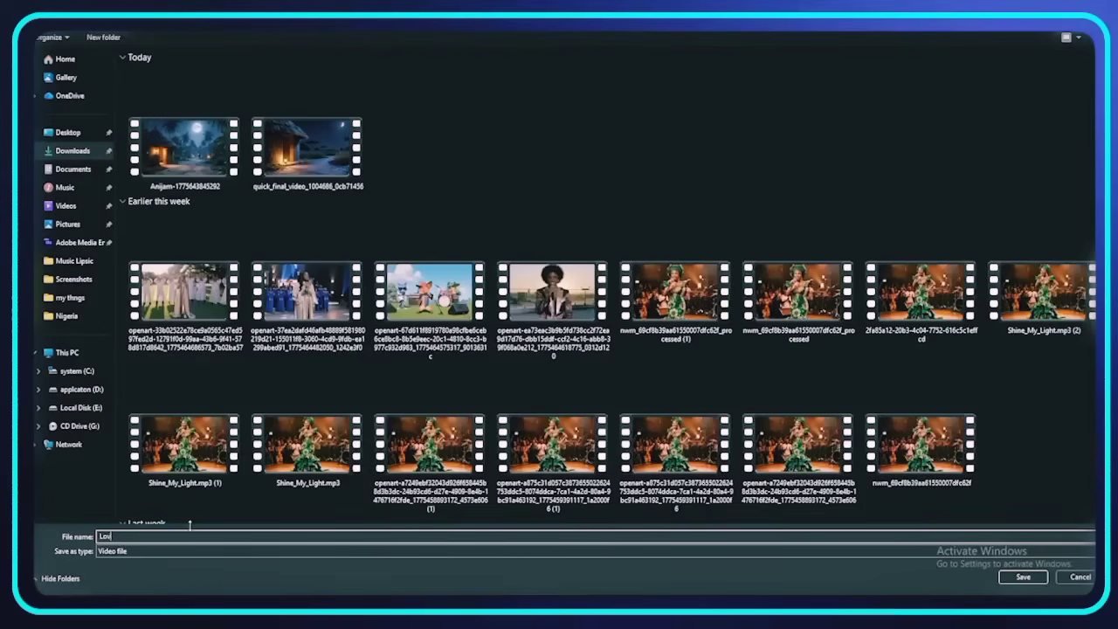
text(e Battle)
click(1014, 577)
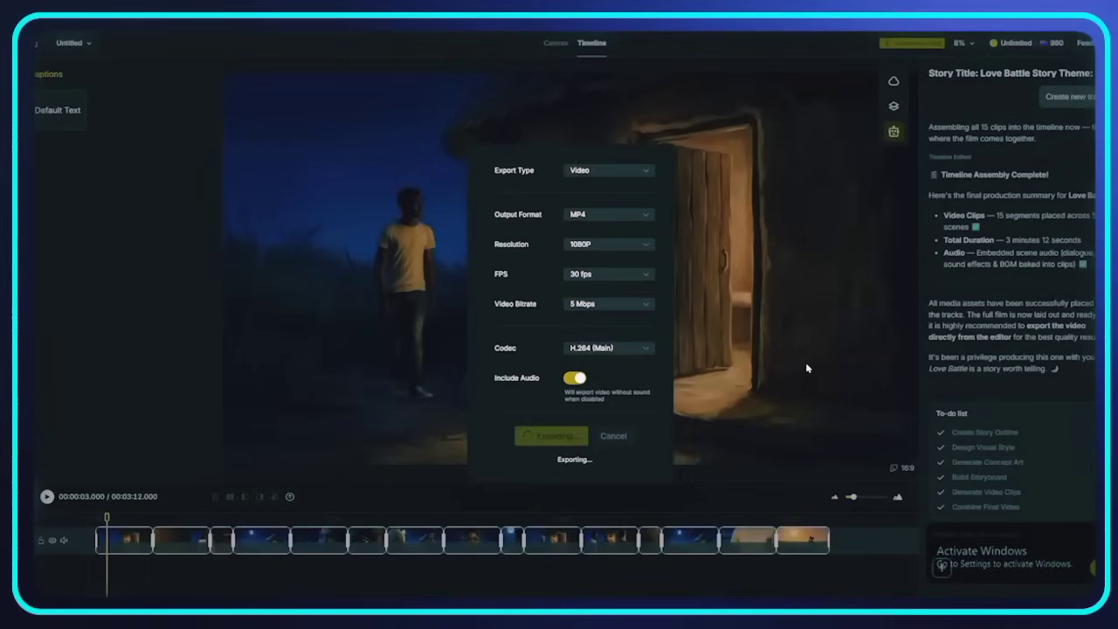